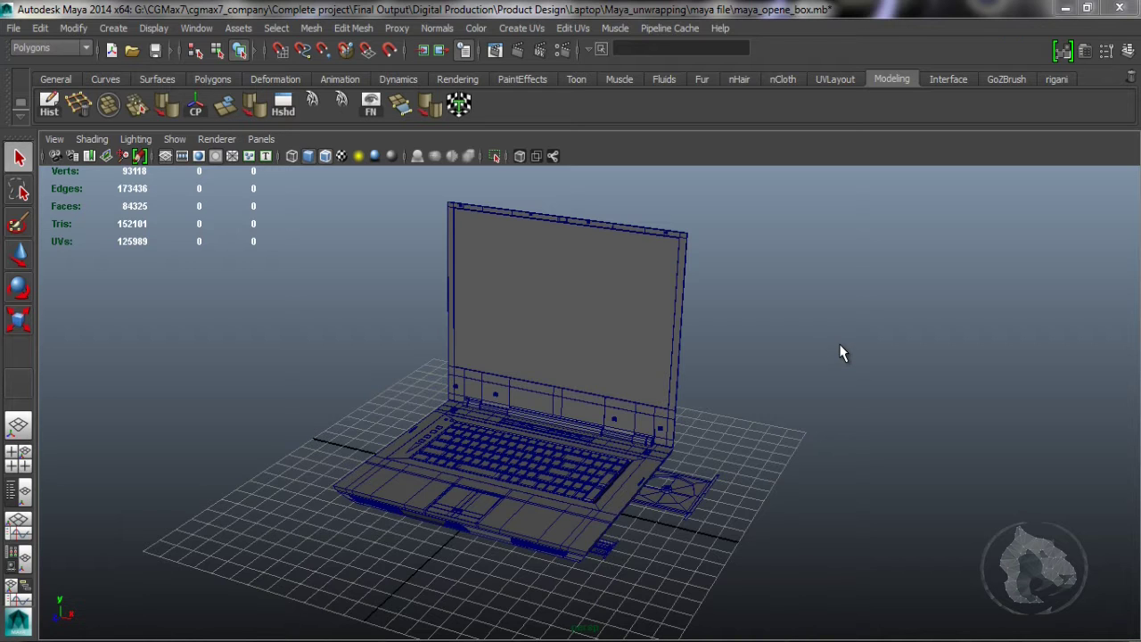
Select all laptop parts except the keyboard.
alt+drag(839, 352, 923, 312)
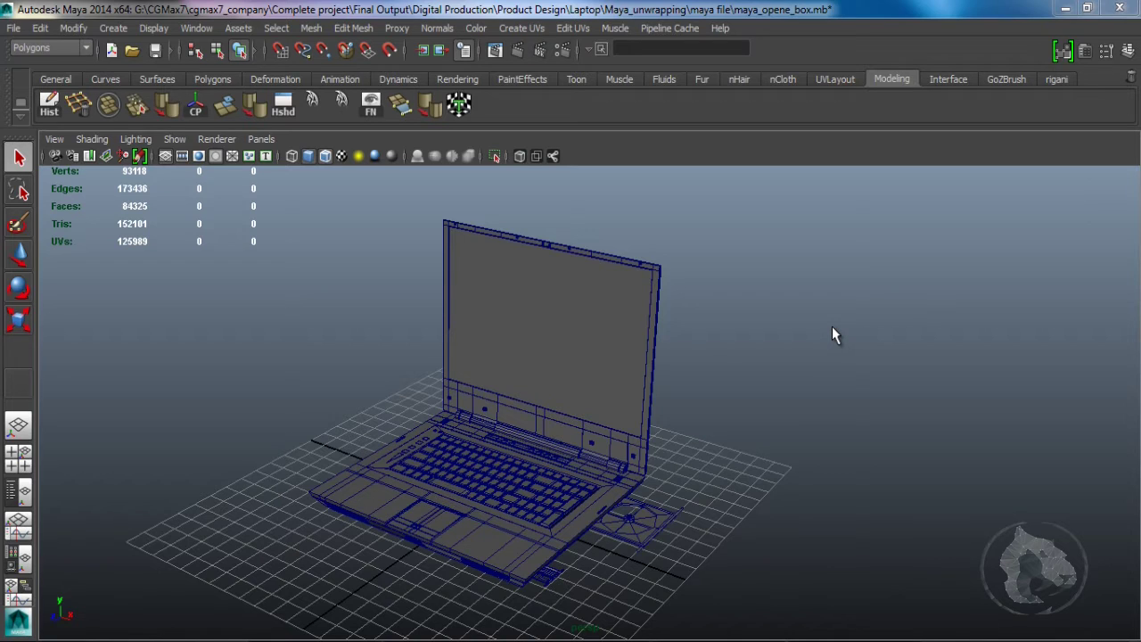
alt+drag(829, 331, 822, 332)
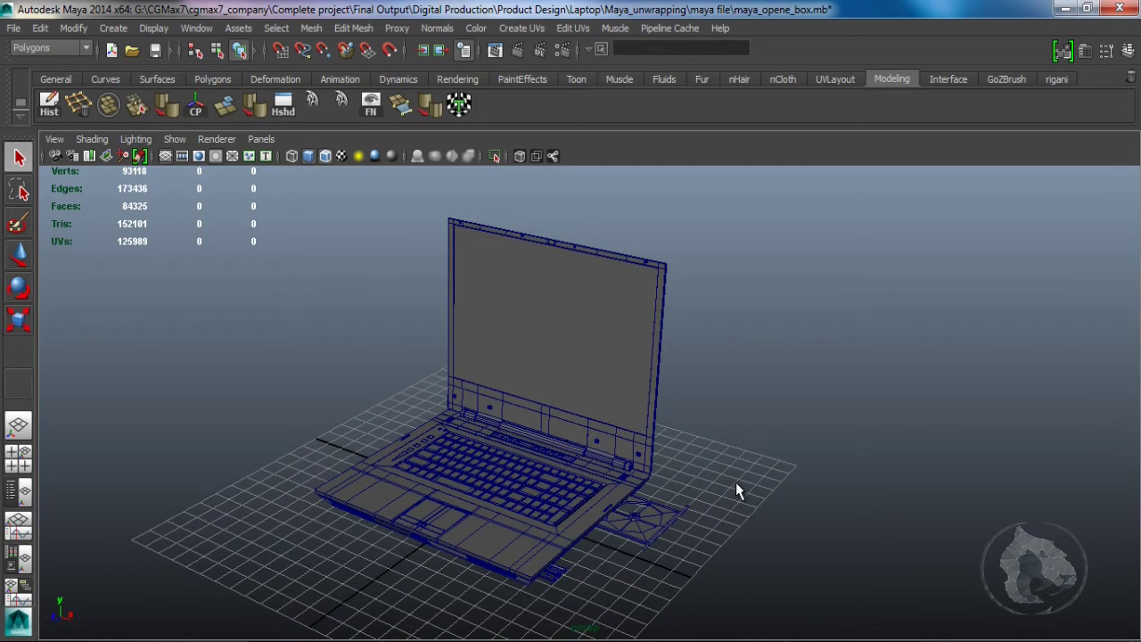
alt+middle_drag(738, 487, 896, 504)
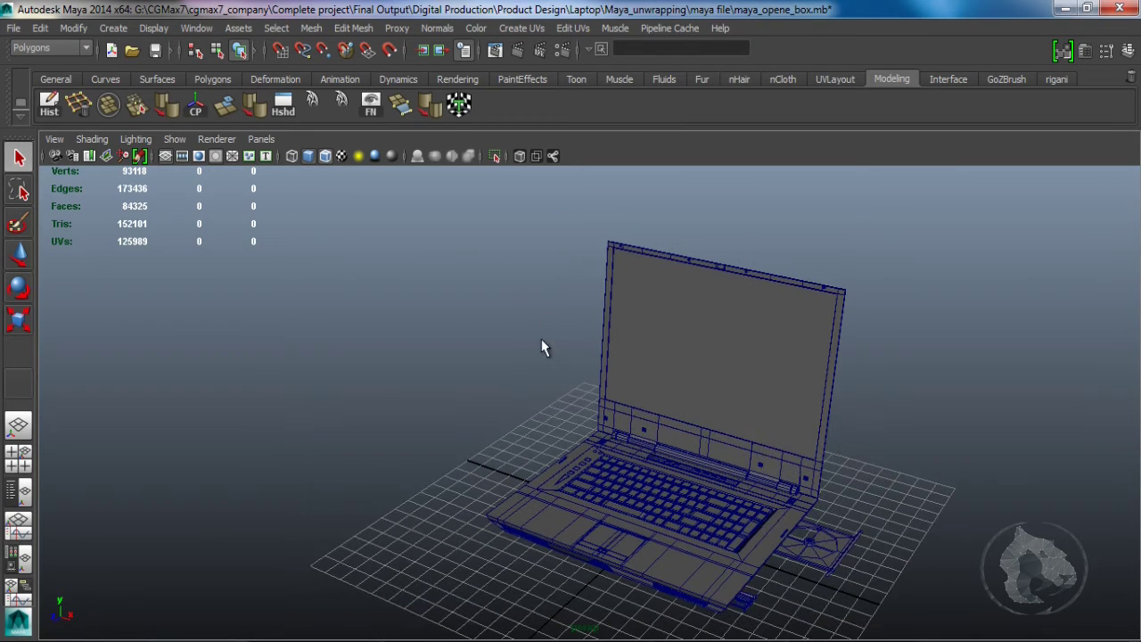
alt+middle_drag(629, 405, 835, 400)
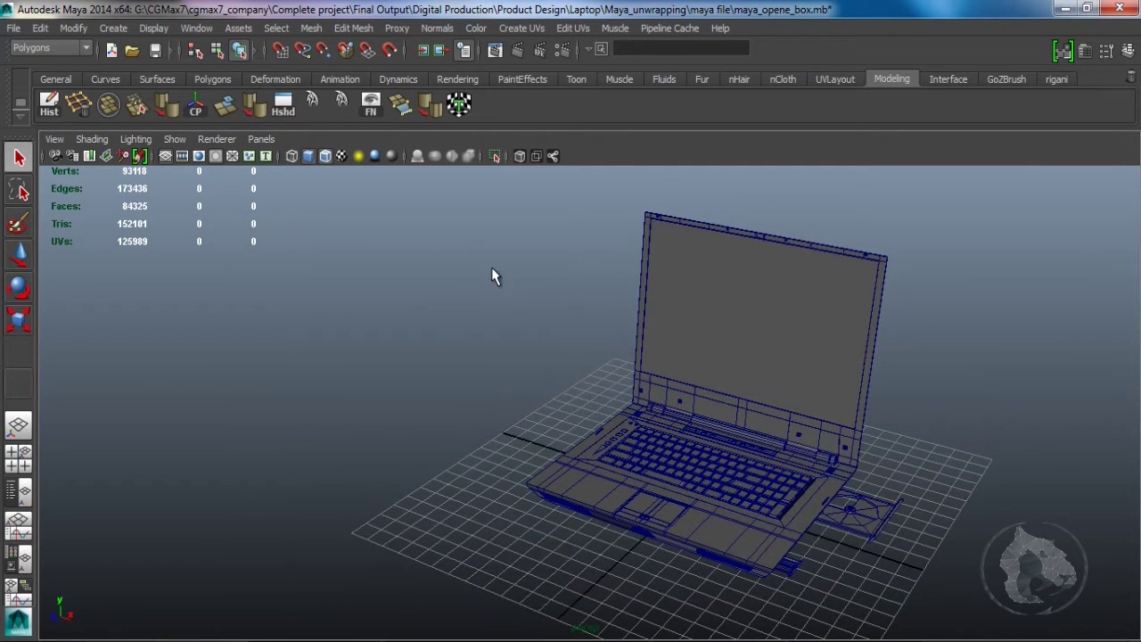
drag(503, 220, 963, 593)
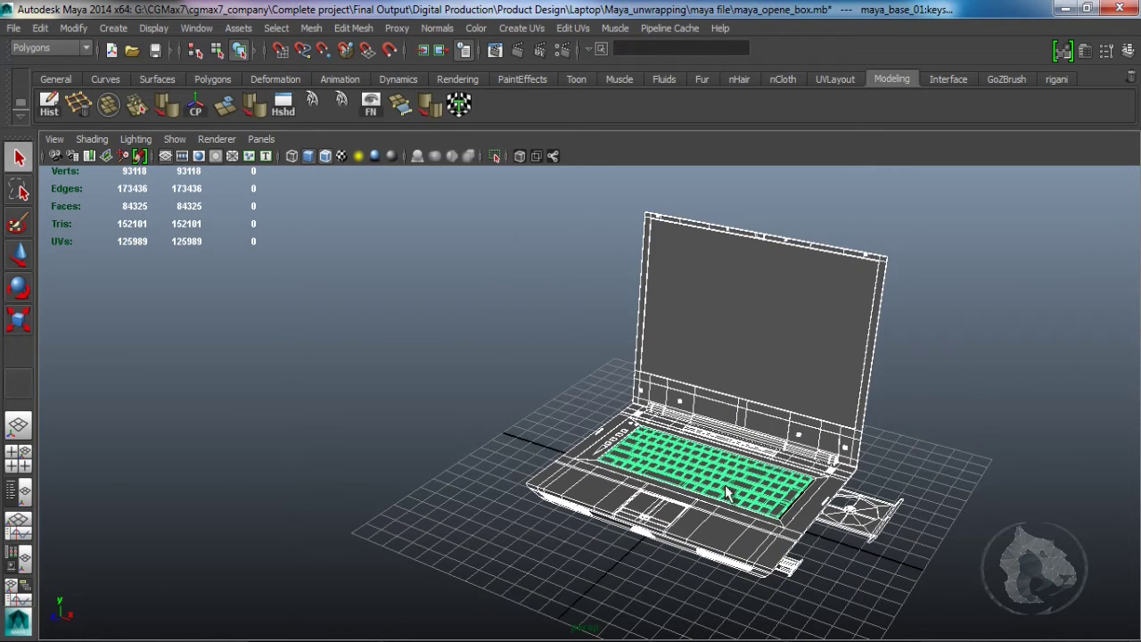
ctrl+click(712, 460)
Open the UV Texture Editor from the Edit UVs menu for the selection.
click(522, 27)
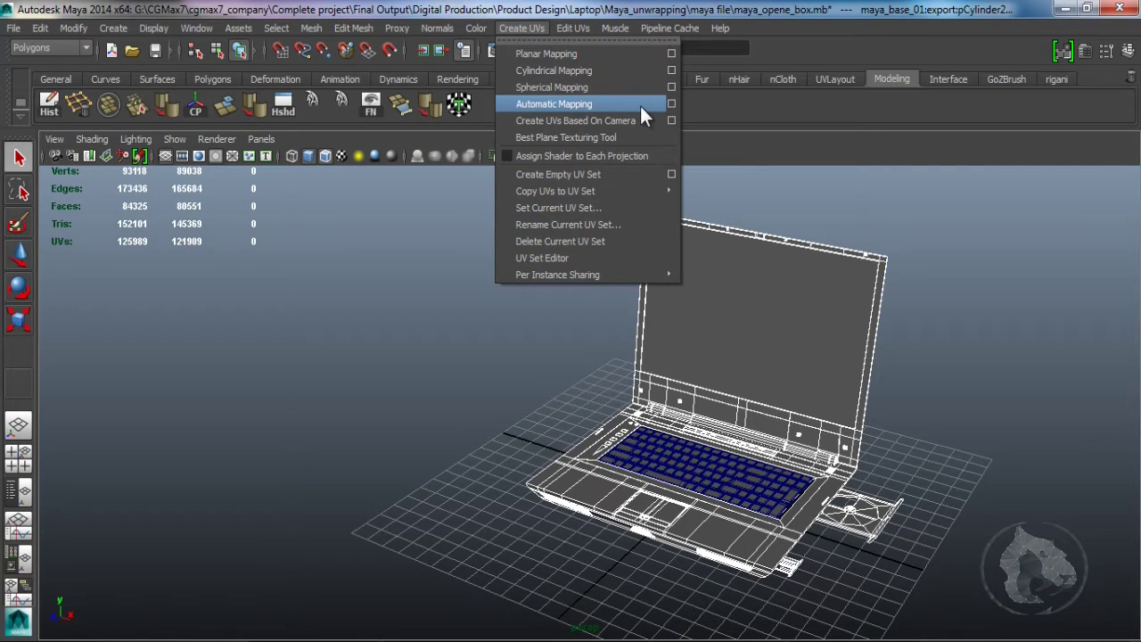
mouse_move(573, 28)
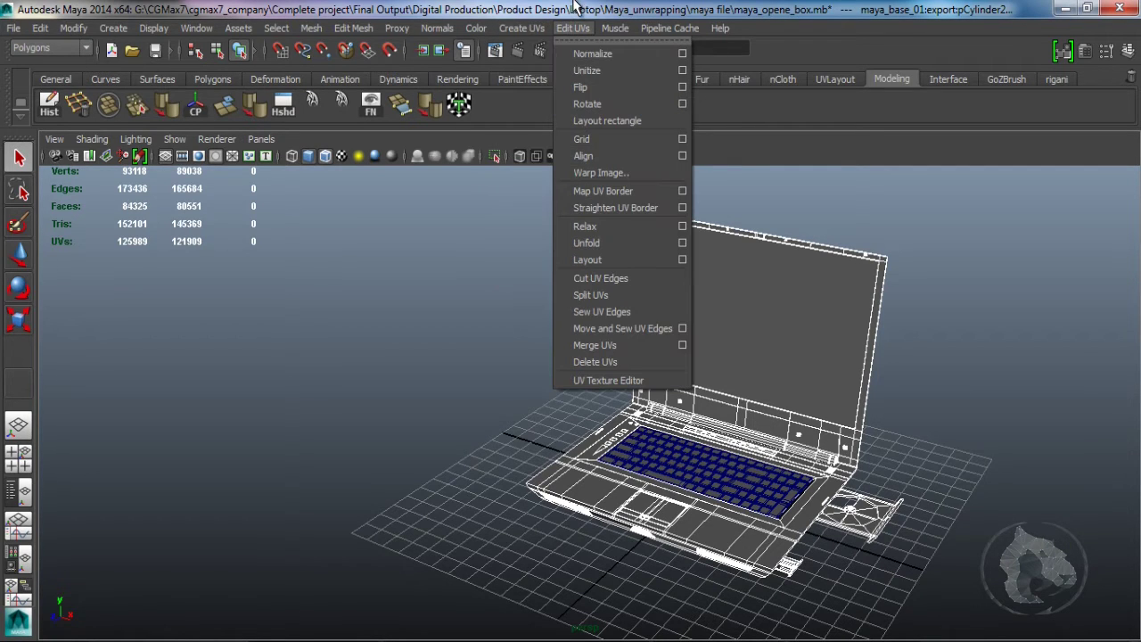
click(608, 380)
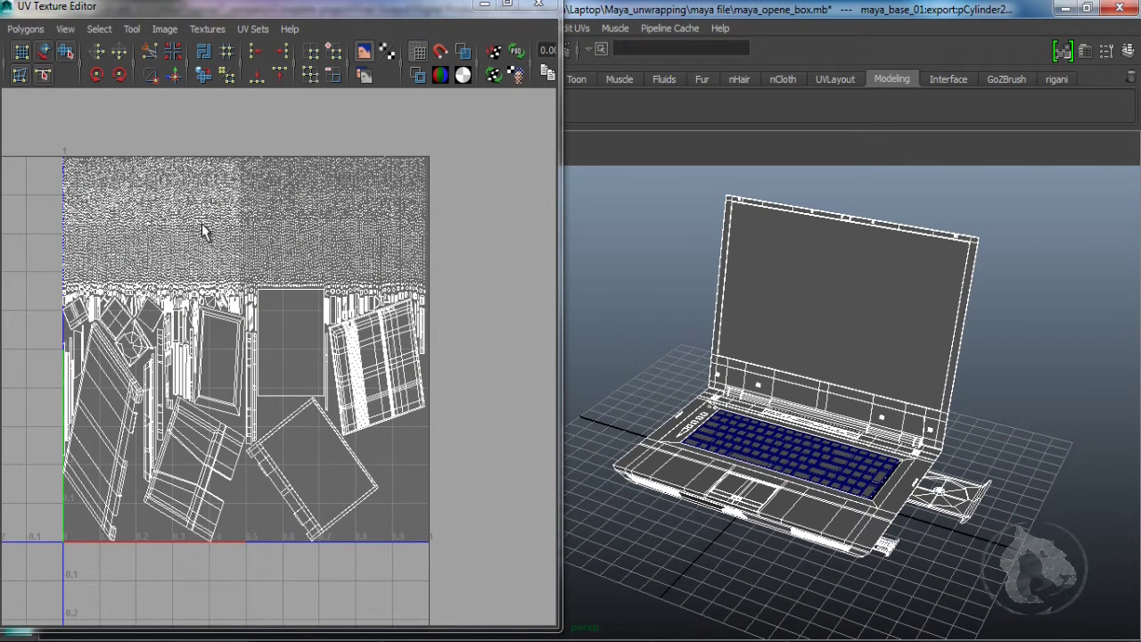
Check the keyboard's UVs, then reselect the whole laptop minus the keyboard.
right_drag(182, 198, 241, 196)
drag(9, 142, 427, 575)
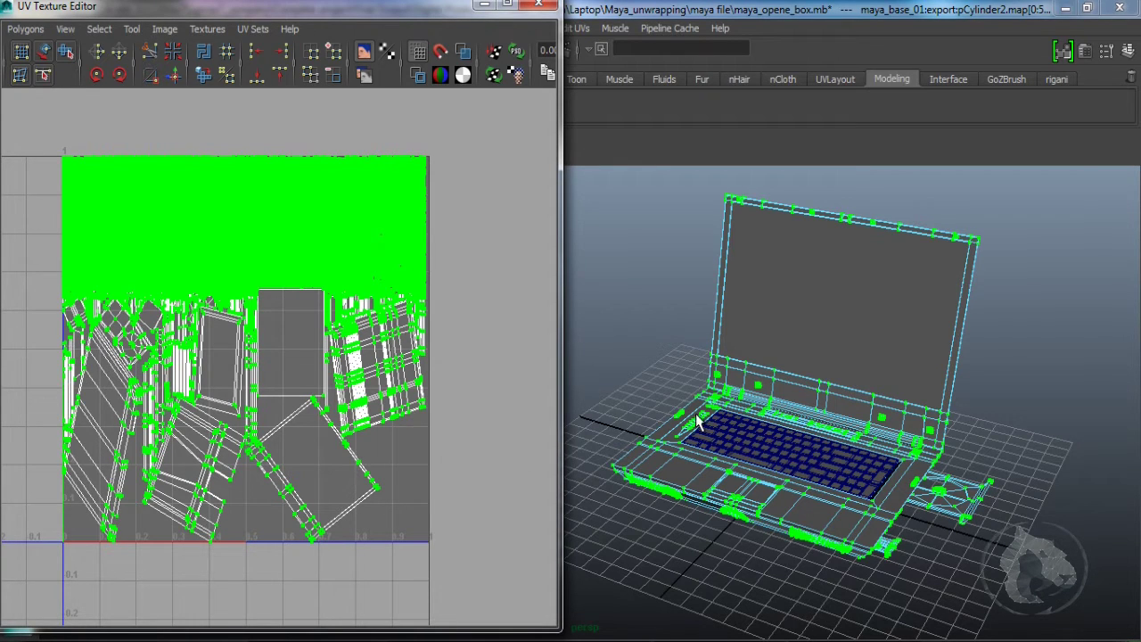
right_drag(775, 298, 851, 269)
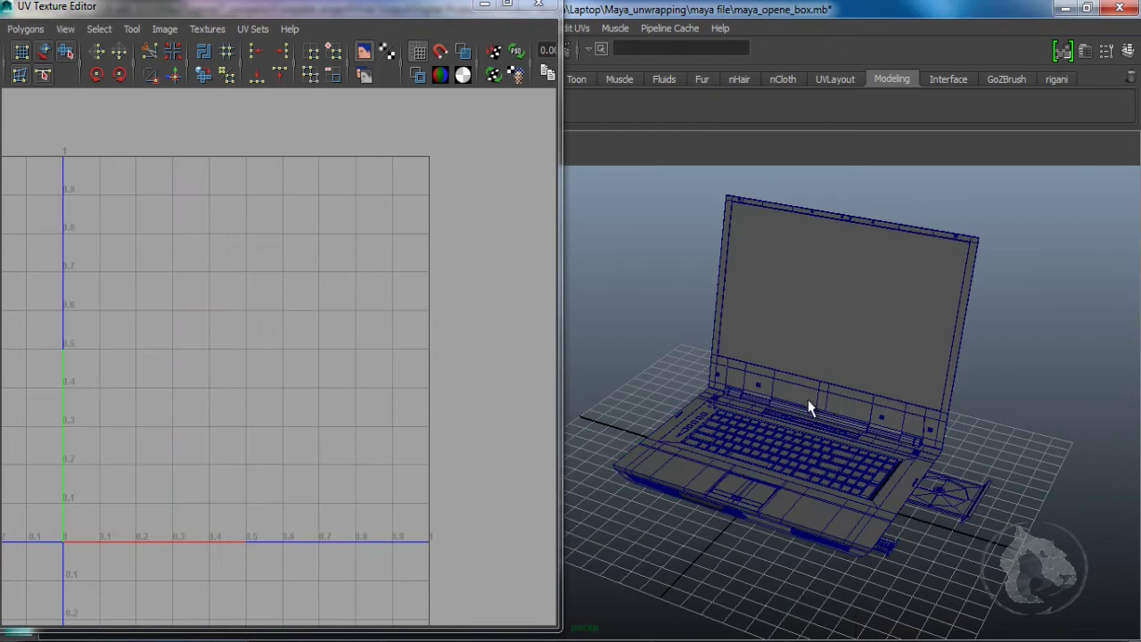
click(786, 445)
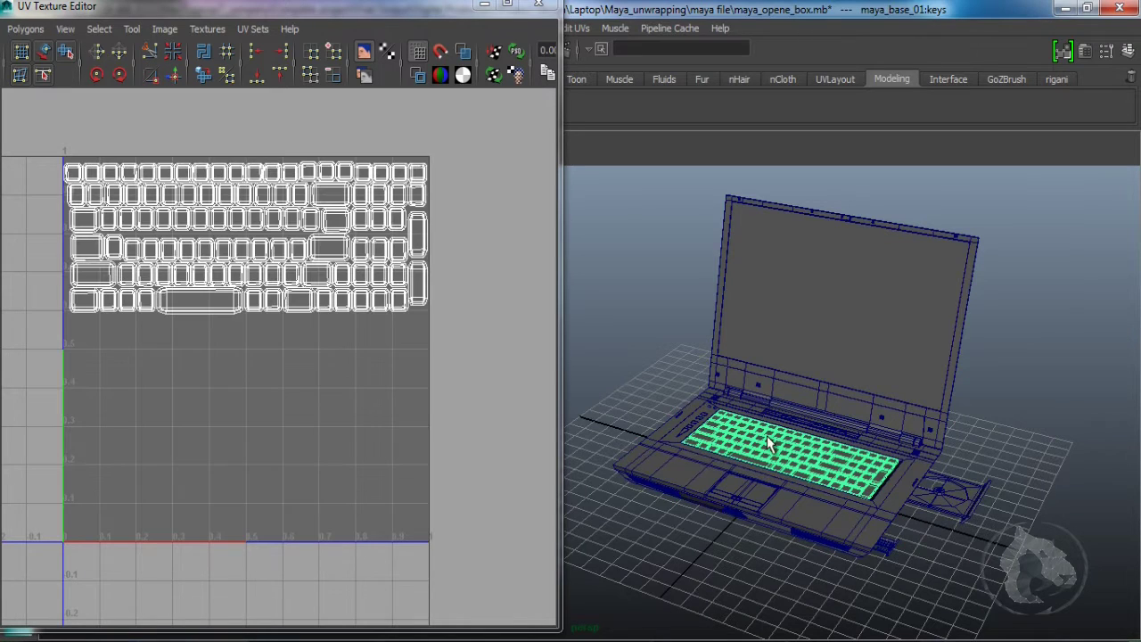
drag(600, 188, 1105, 629)
shift+click(836, 472)
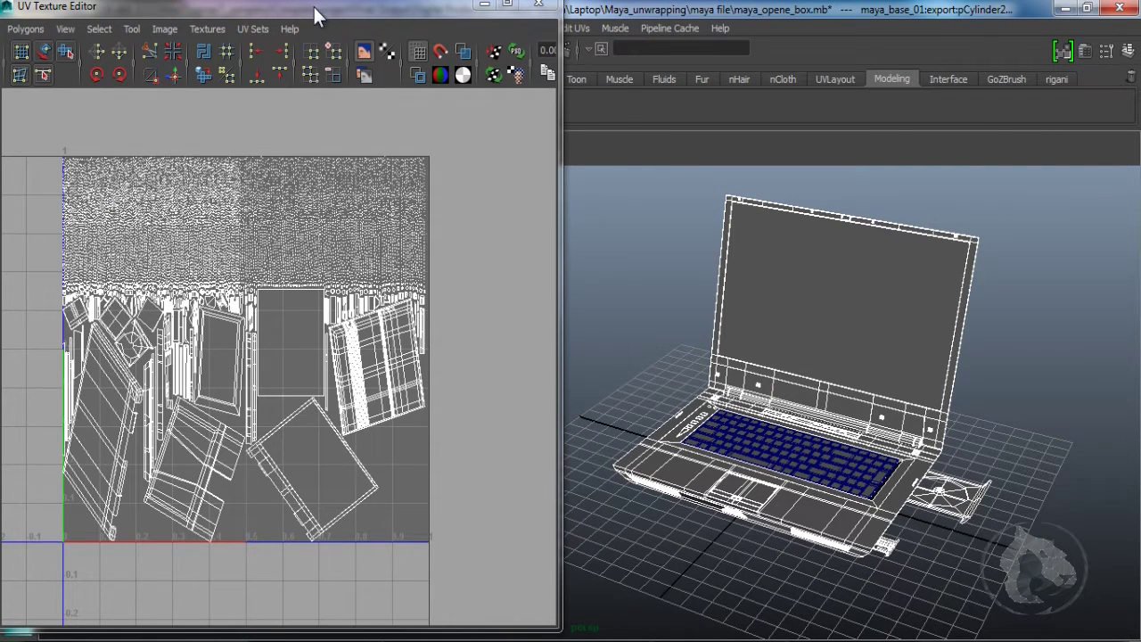
Marquee-select every UV of the laptop body in the UV Texture Editor.
drag(320, 7, 374, 14)
right_drag(311, 270, 374, 265)
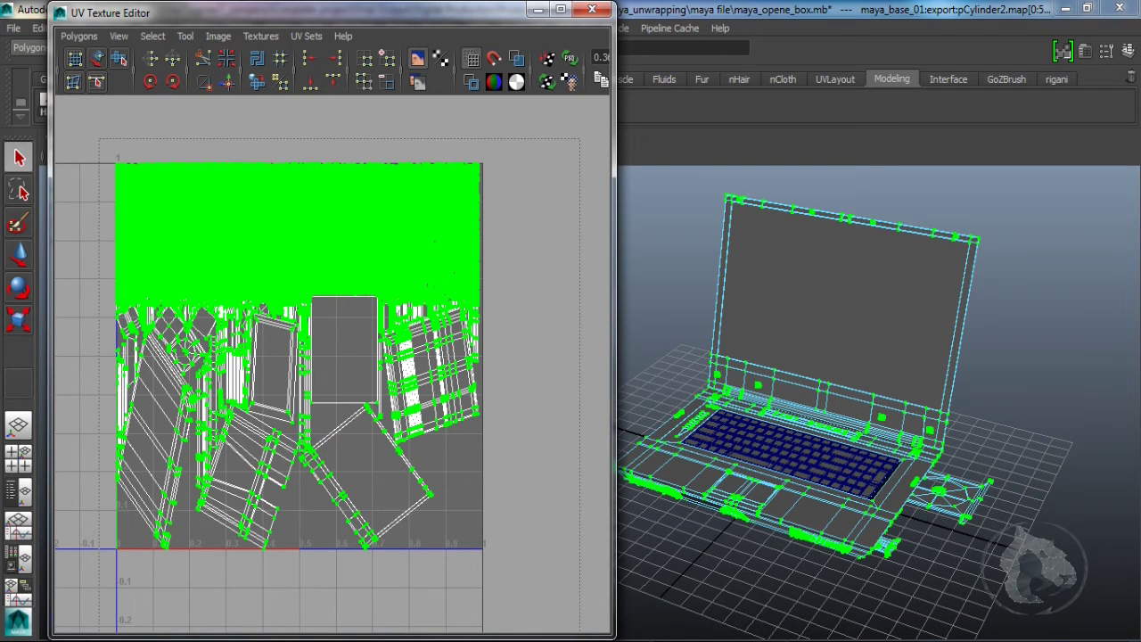
click(79, 36)
Set the UV Snapshot size to 8192×8192 with PNG format.
click(116, 543)
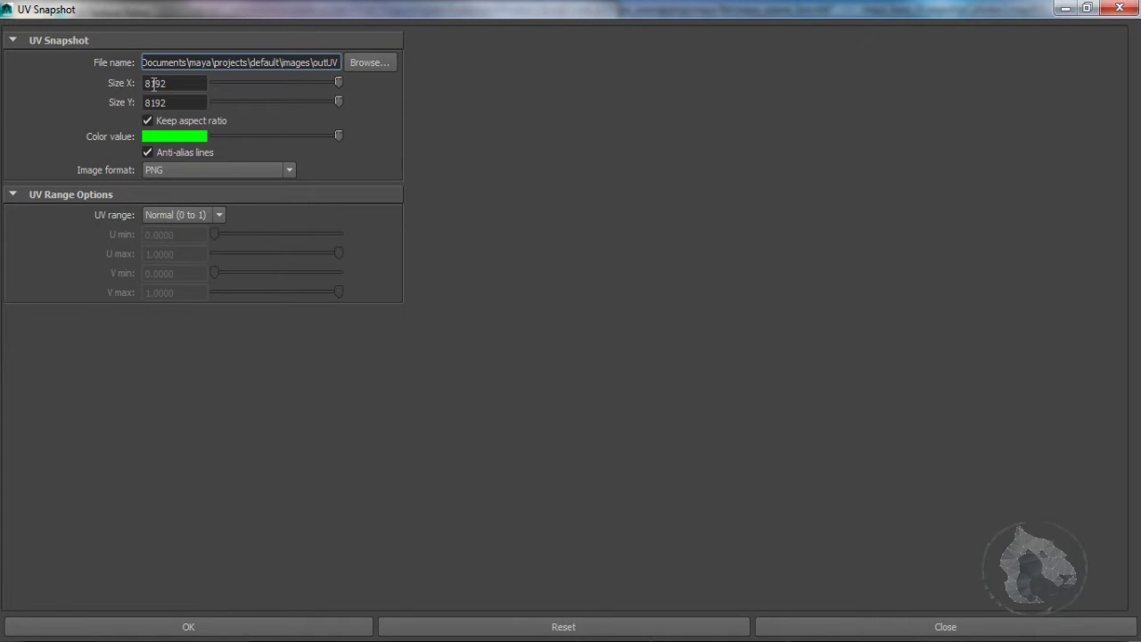
double_click(153, 84)
double_click(181, 100)
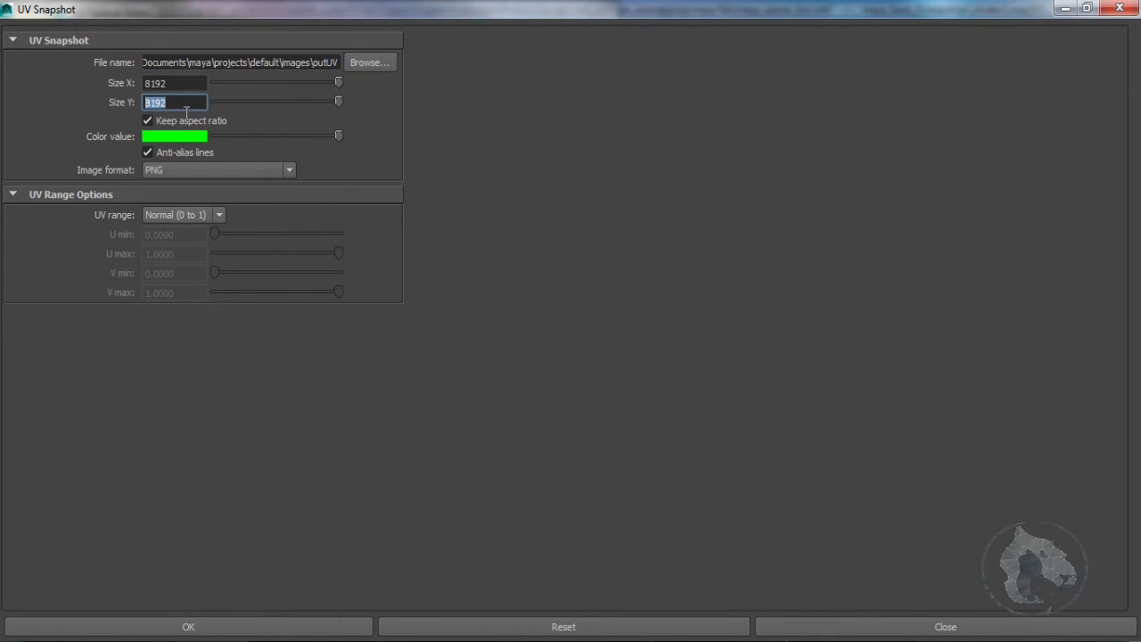
double_click(145, 85)
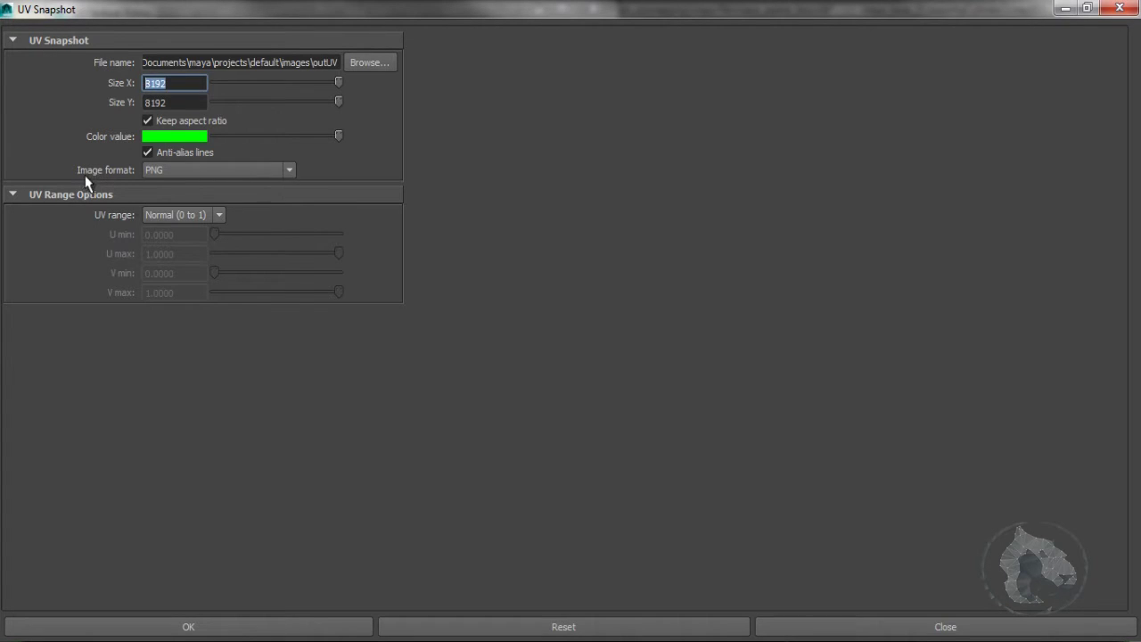
click(157, 171)
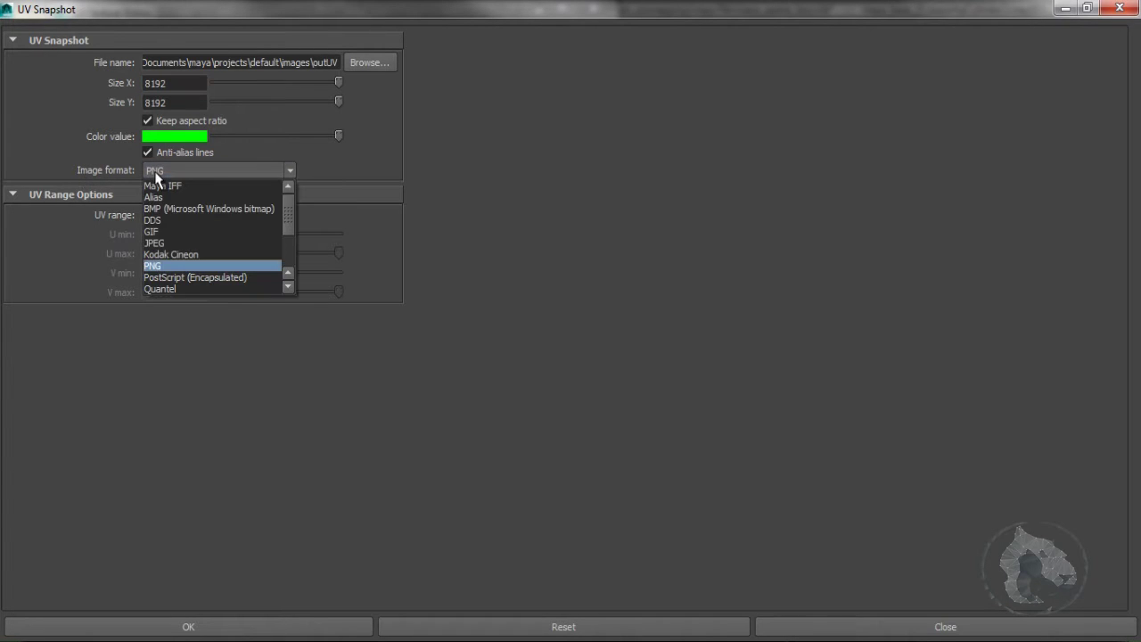
click(212, 265)
Close the snapshot options and UV editor, recentre the laptop, and switch to Photoshop.
click(1120, 8)
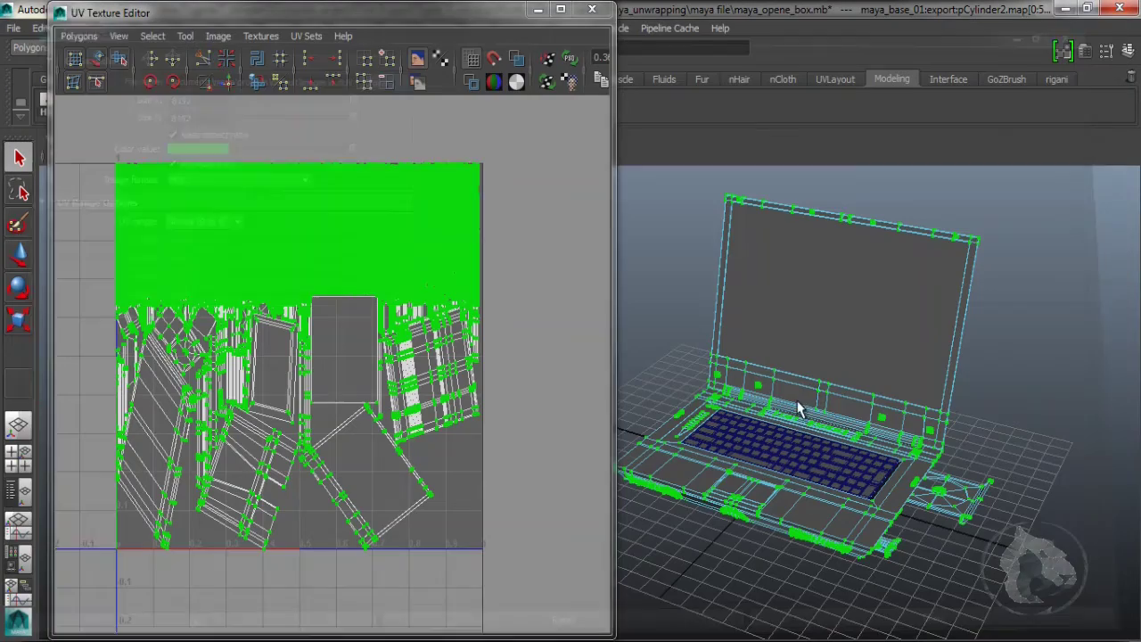
alt+middle_drag(930, 402, 924, 398)
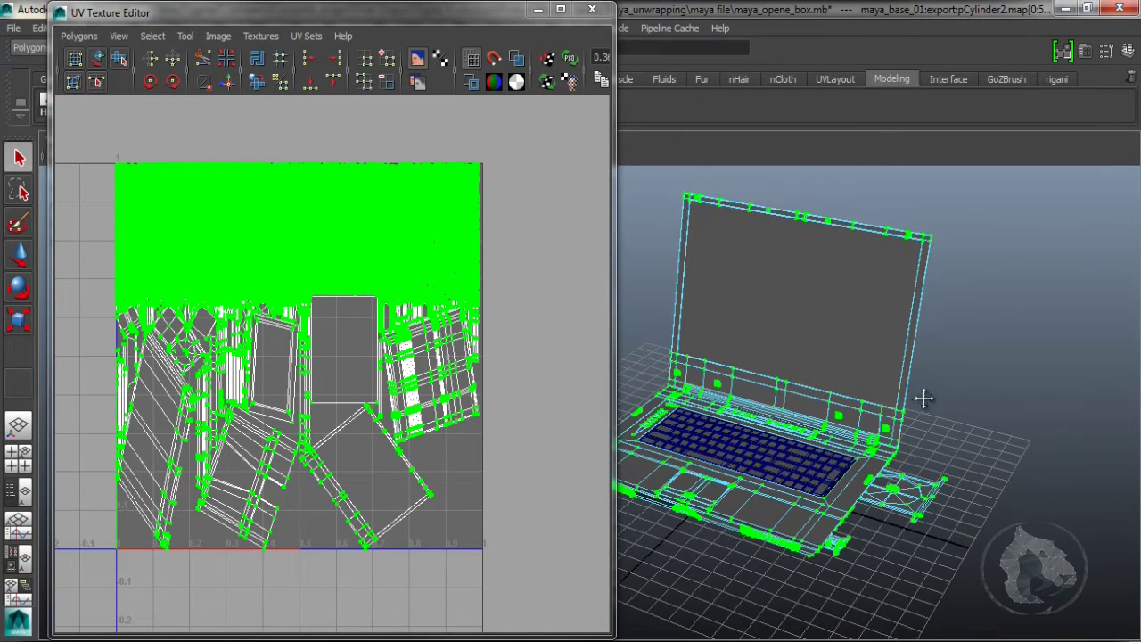
click(592, 9)
key(f)
right_drag(693, 291, 763, 262)
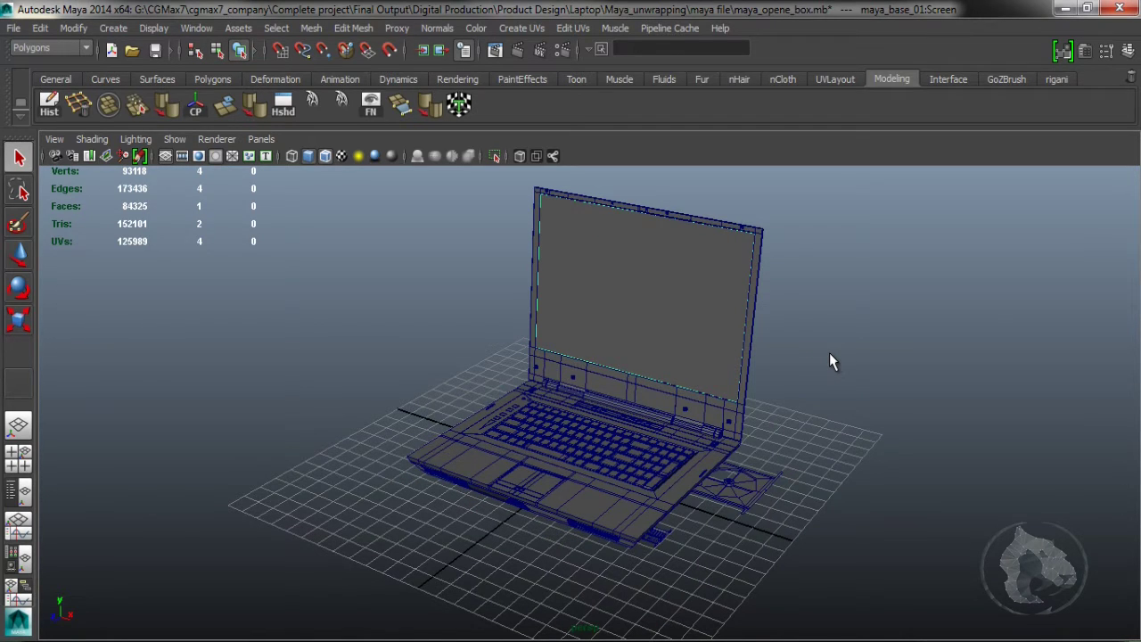
key(alt+Tab)
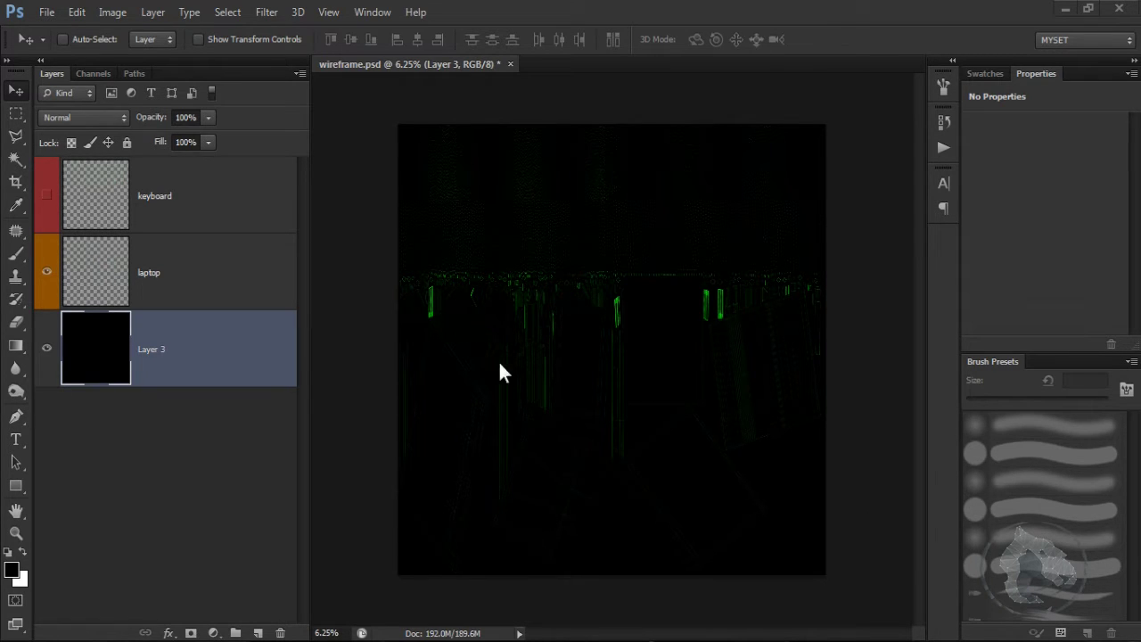
alt+scroll(549, 326, up, 3)
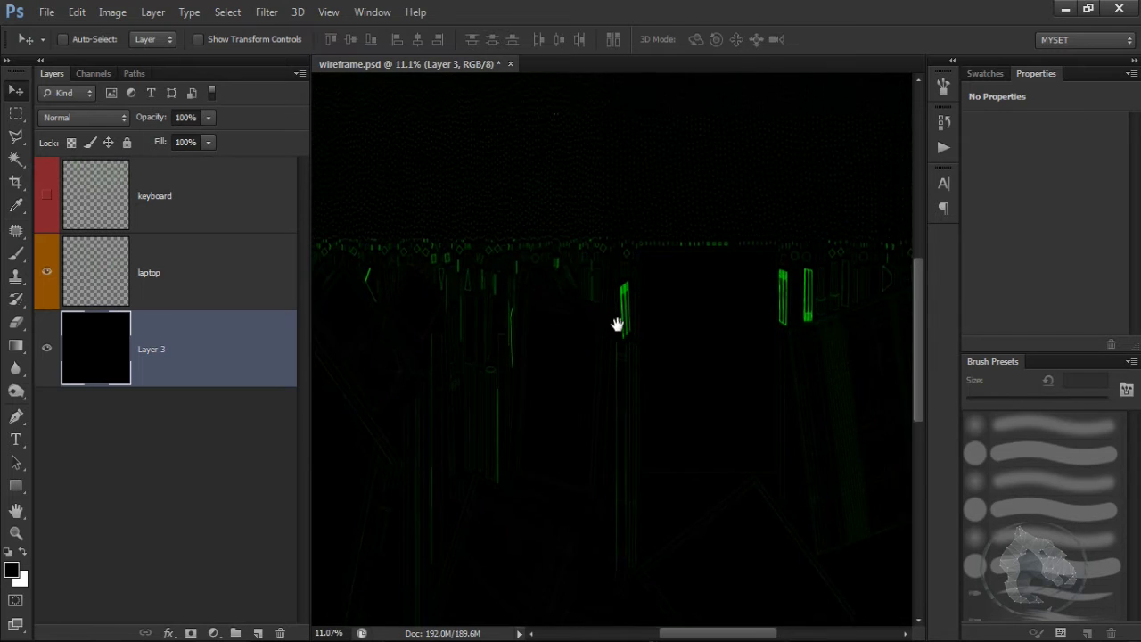
alt+scroll(624, 334, down, 2)
click(177, 251)
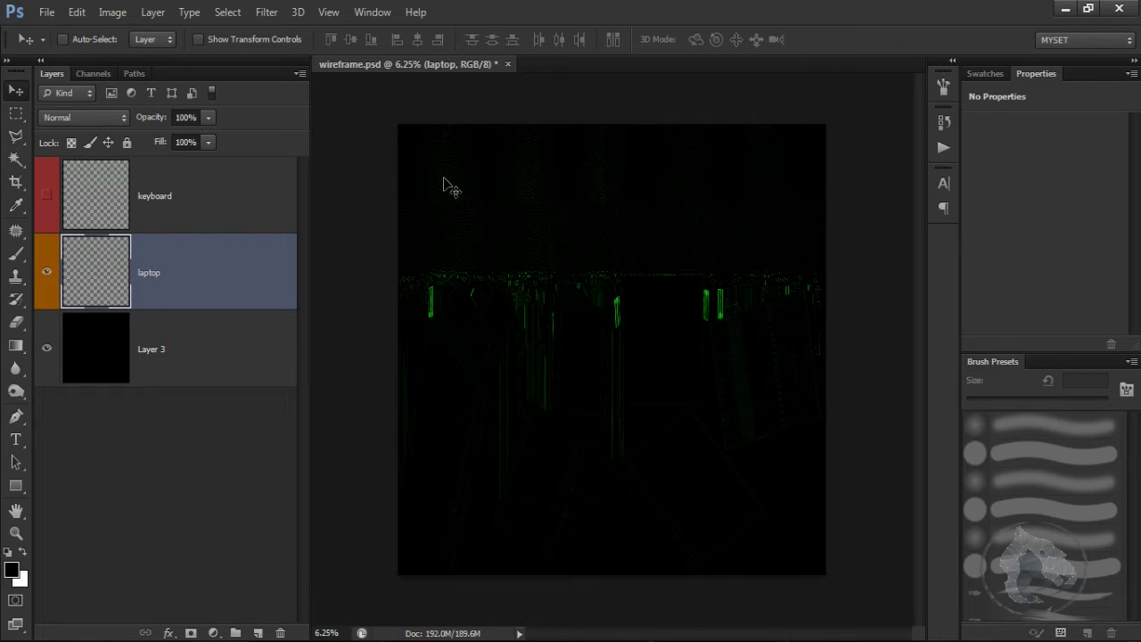
click(47, 273)
click(47, 273)
click(47, 273)
click(47, 195)
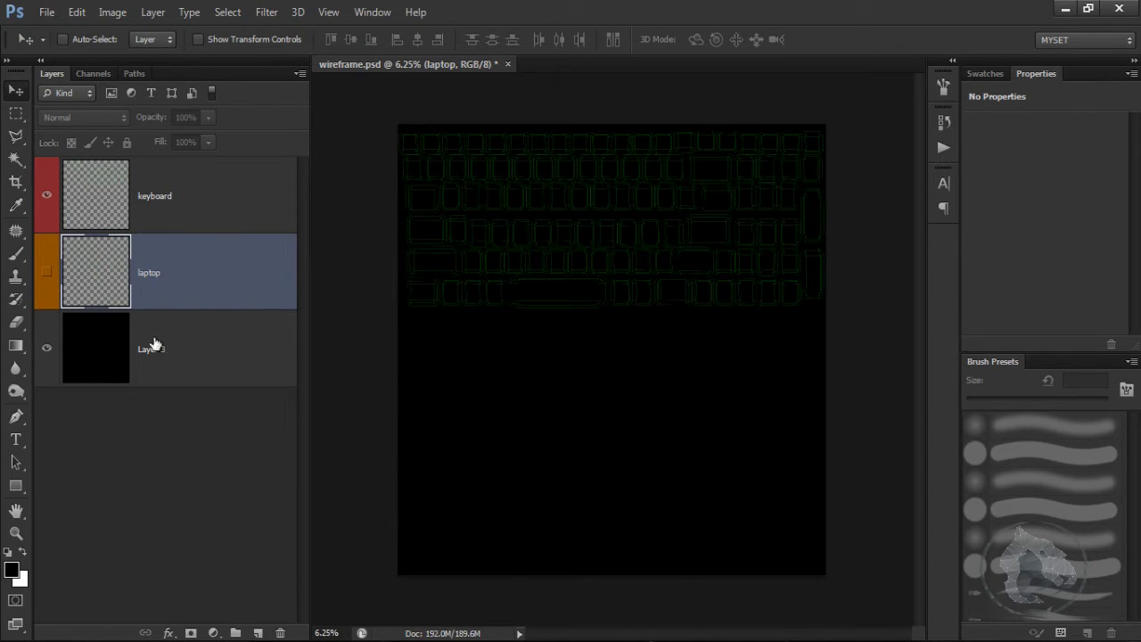
click(46, 195)
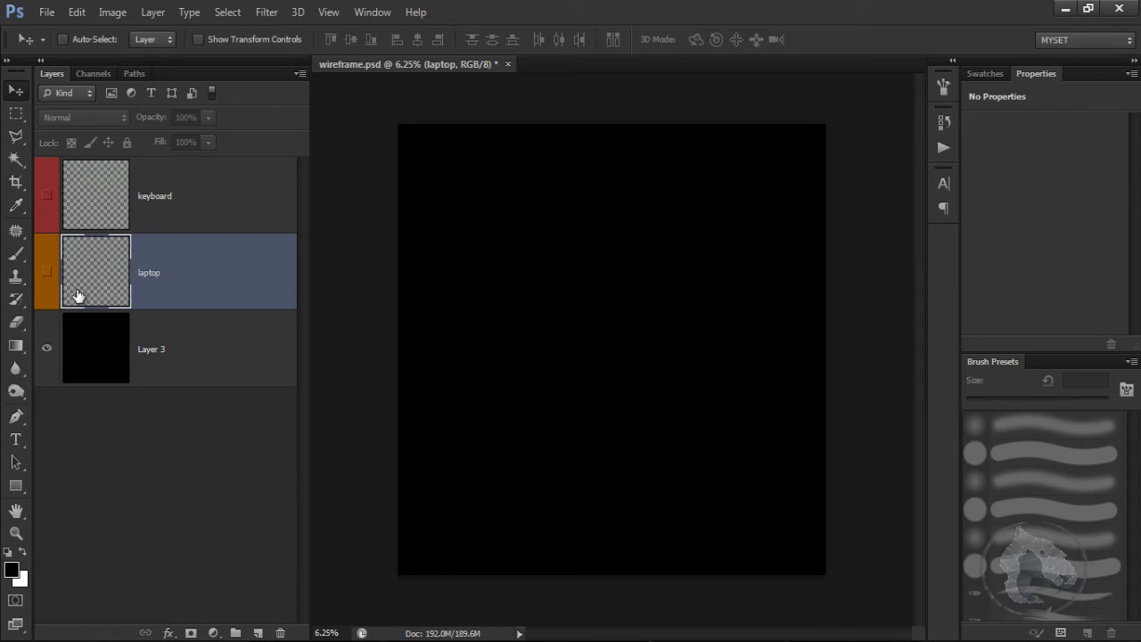
click(46, 276)
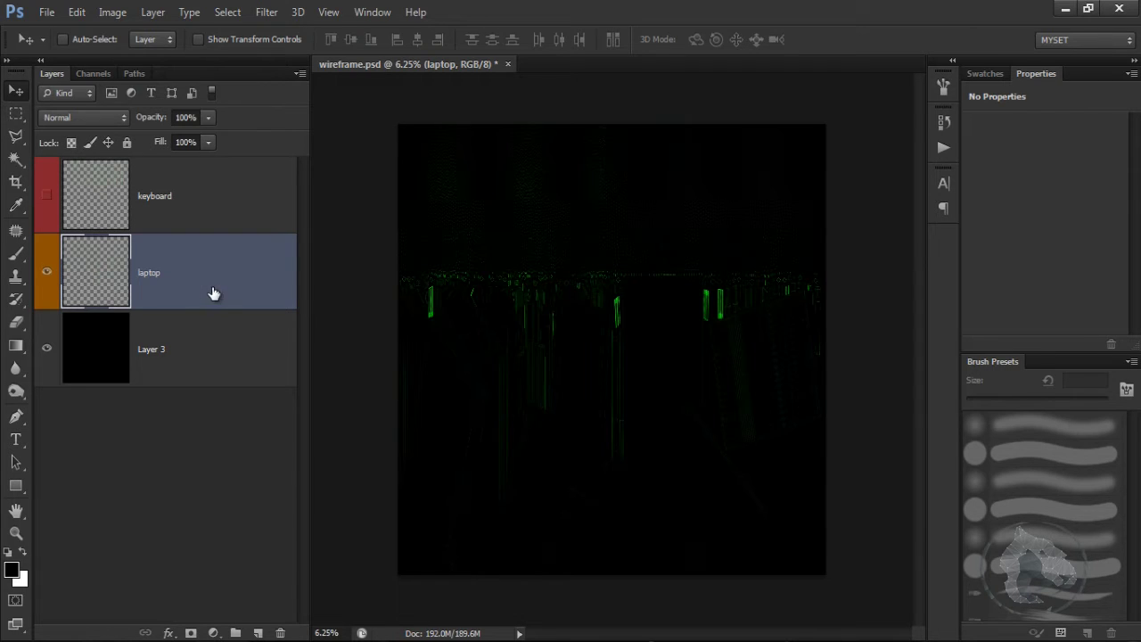
Add a Levels adjustment that brightens the faint wireframe lines.
click(213, 633)
click(248, 337)
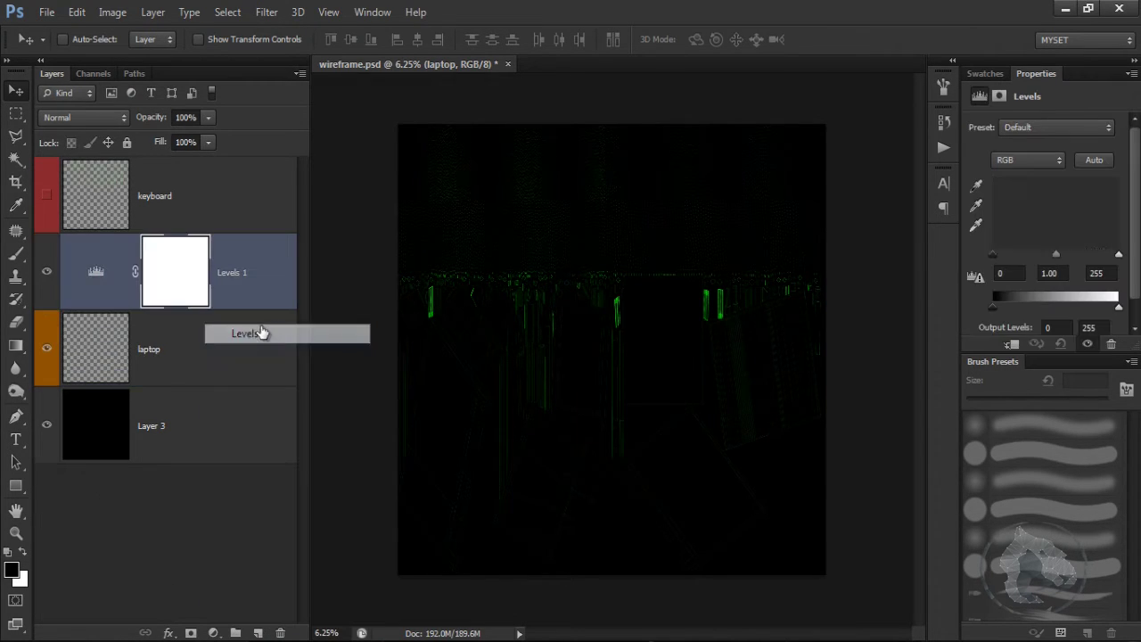
drag(1118, 254, 1015, 255)
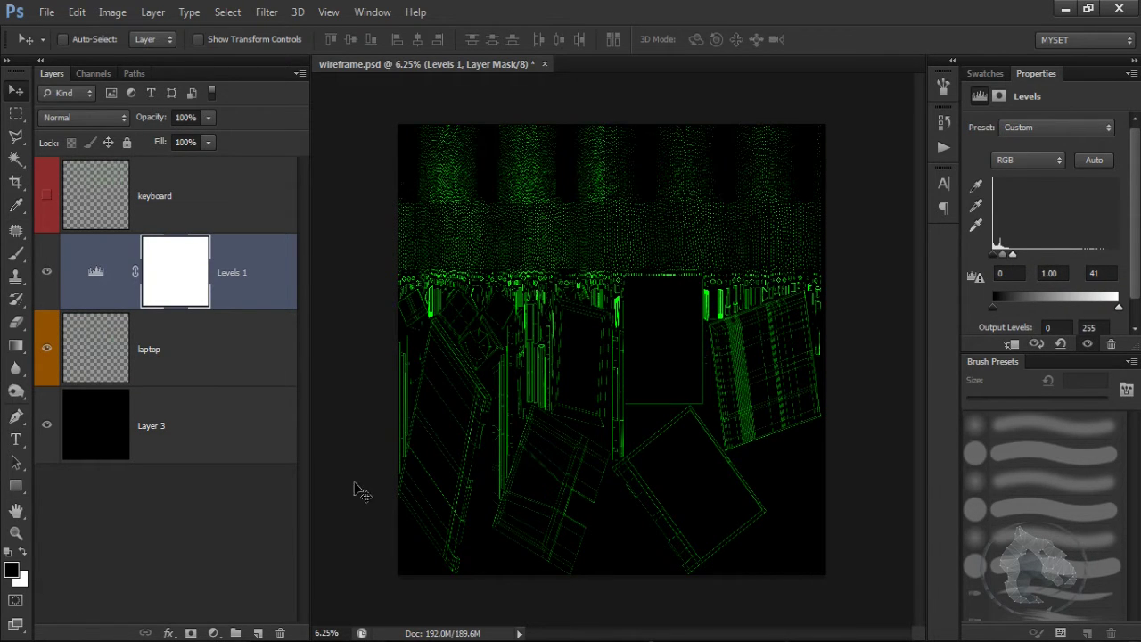
Add a Hue/Saturation layer clipped to 'laptop', colorized at Hue 177, Saturation 25.
click(213, 632)
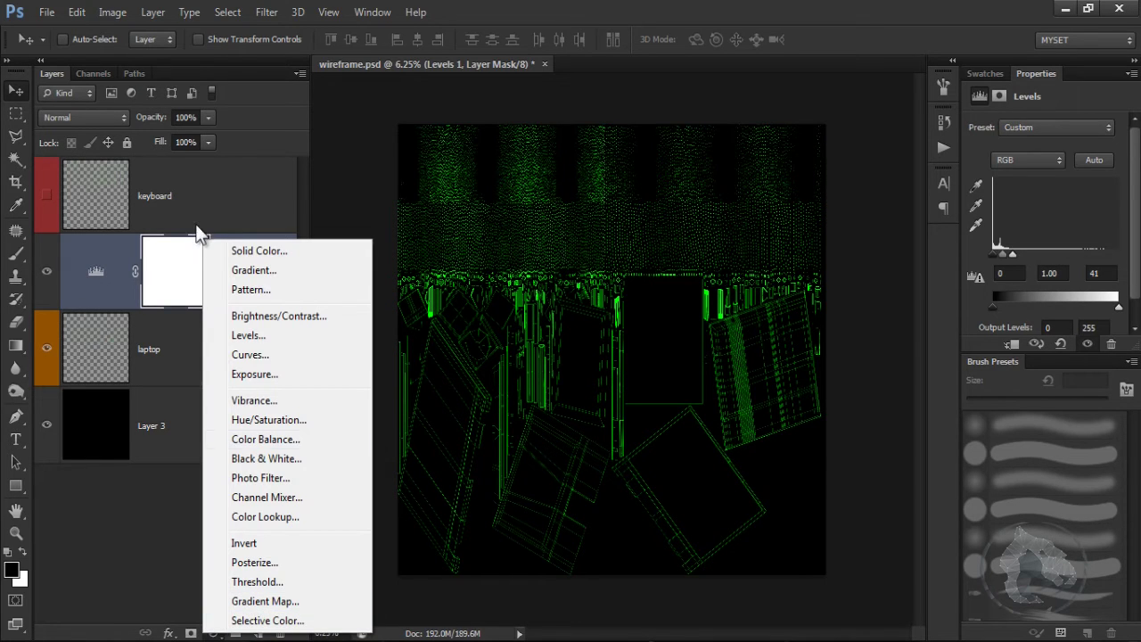
click(254, 419)
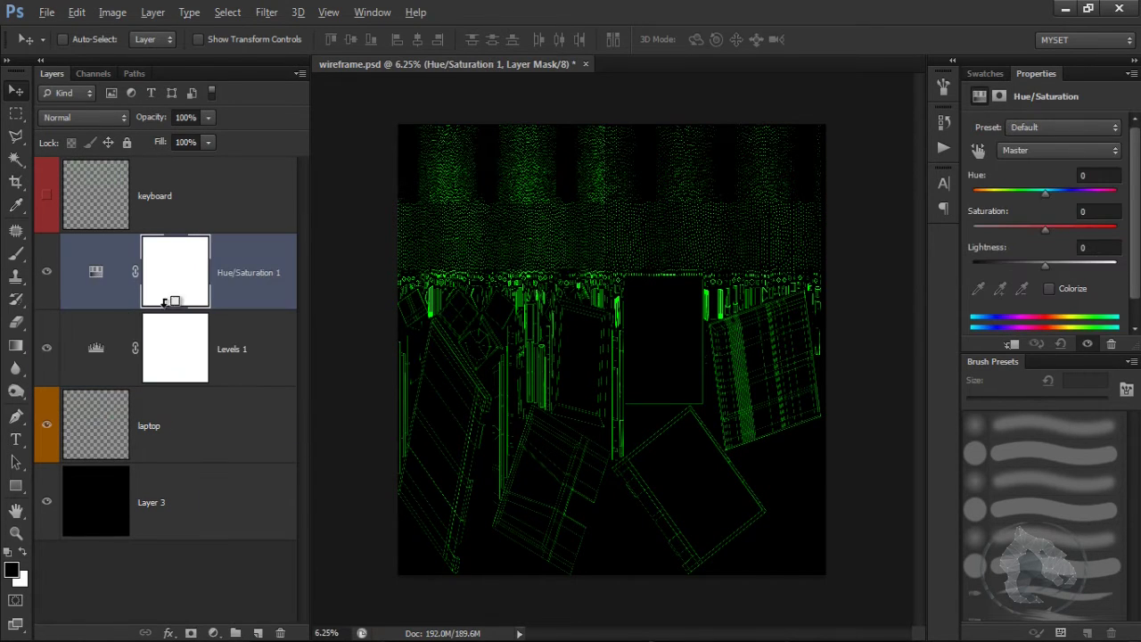
drag(178, 294, 229, 371)
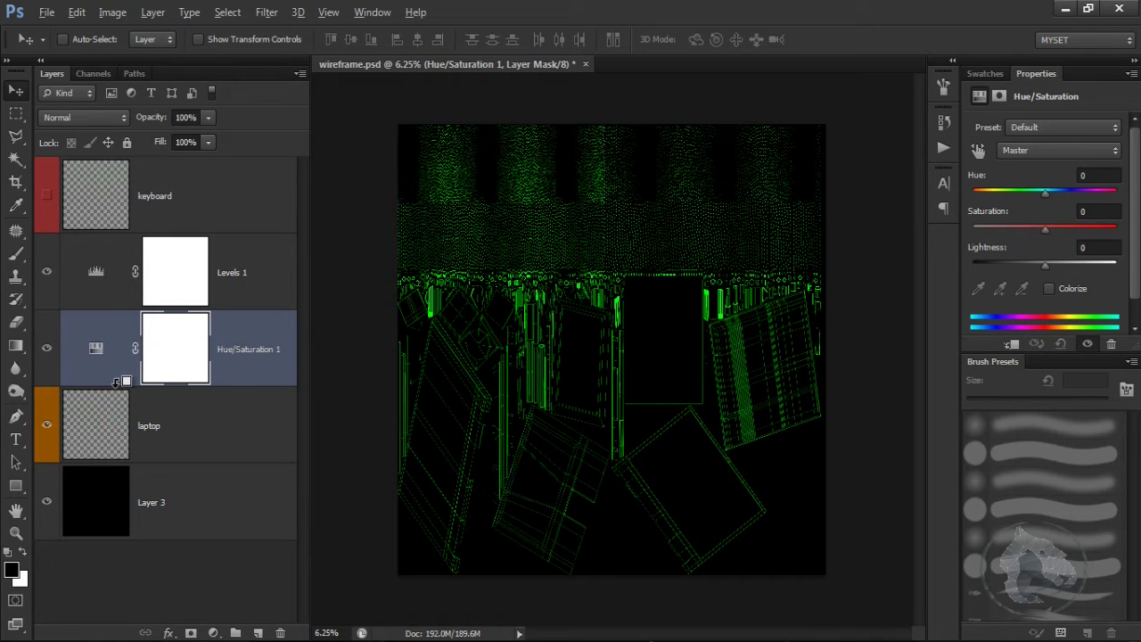
alt+click(116, 381)
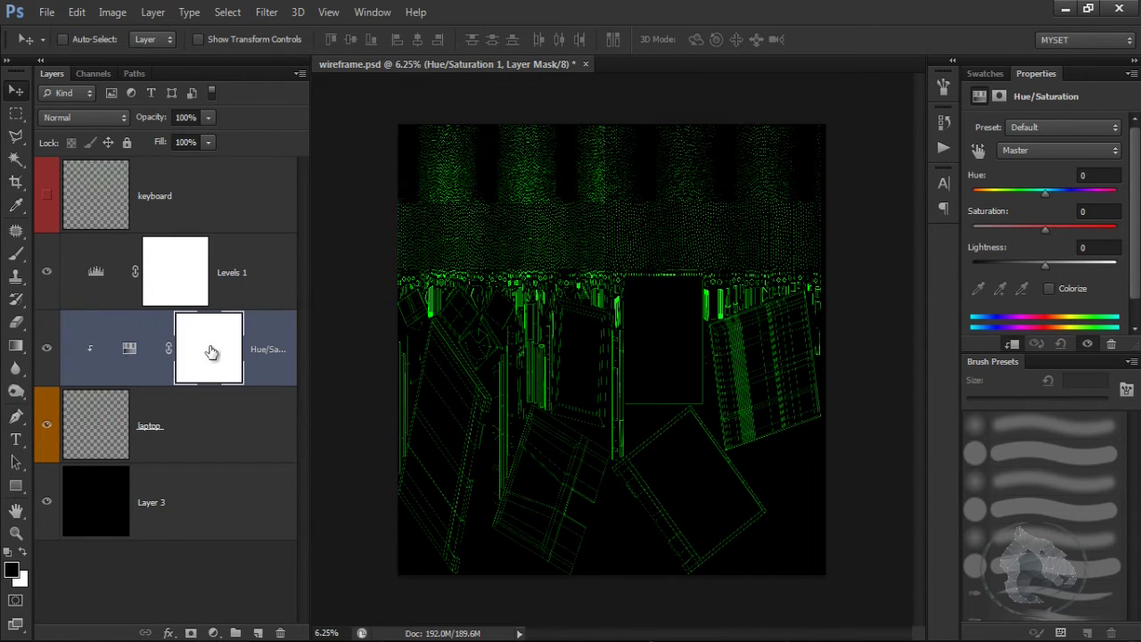
click(1050, 289)
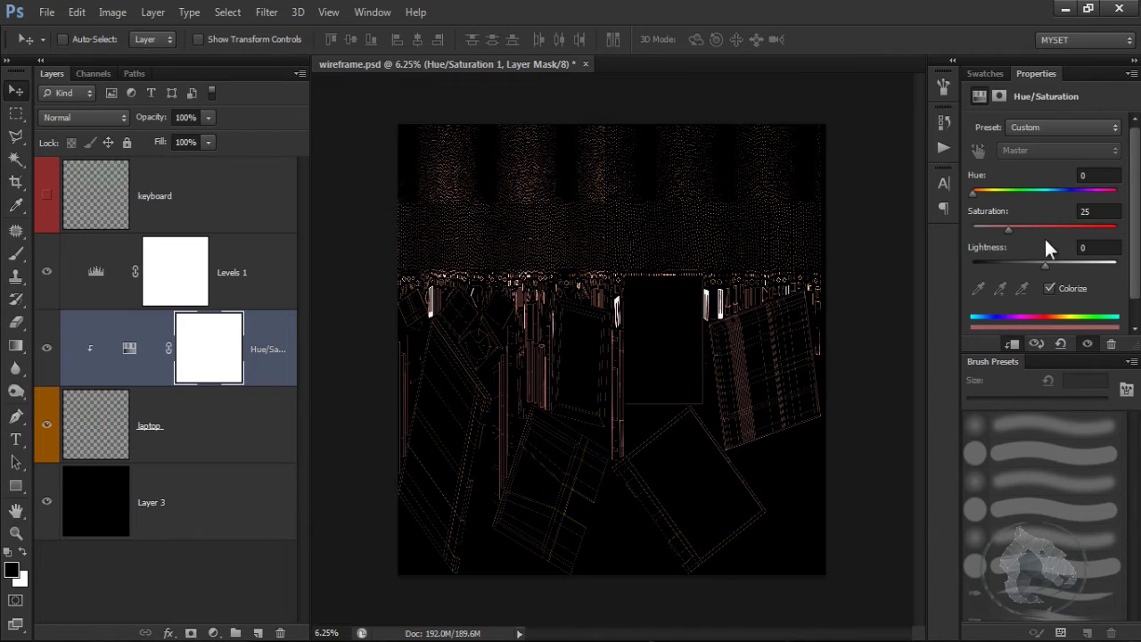
drag(987, 194, 1030, 188)
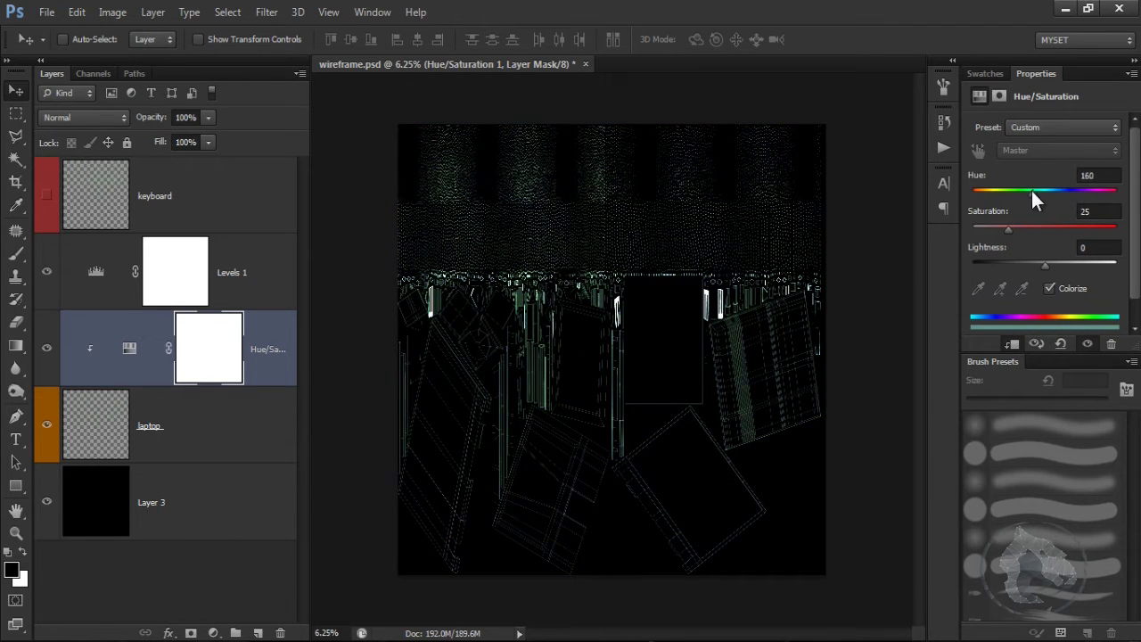
shift+click(230, 290)
click(274, 353)
click(47, 501)
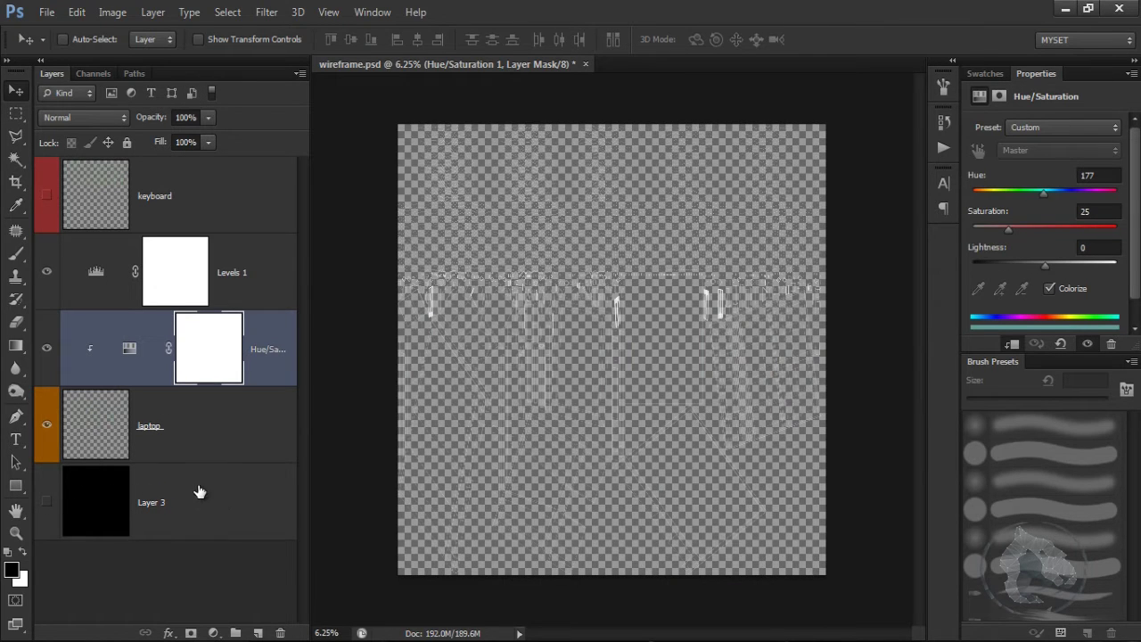
click(134, 196)
click(48, 198)
click(46, 214)
click(47, 501)
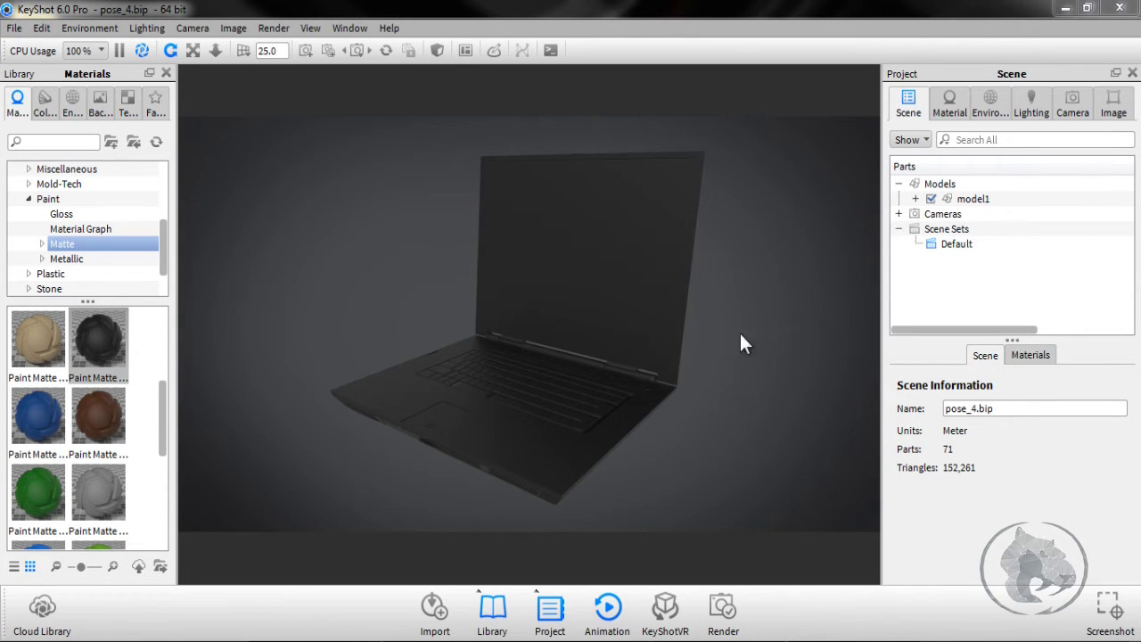
Unlink model1's materials and drop the grey Paint Matte swatch onto the whole laptop.
right_click(969, 198)
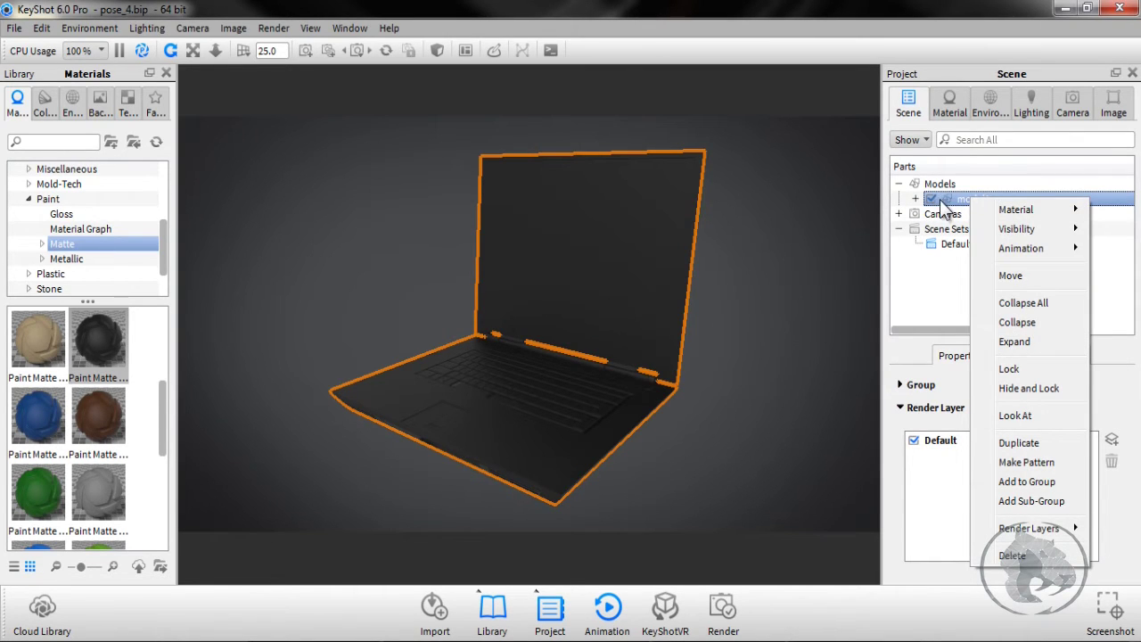
mouse_move(977, 212)
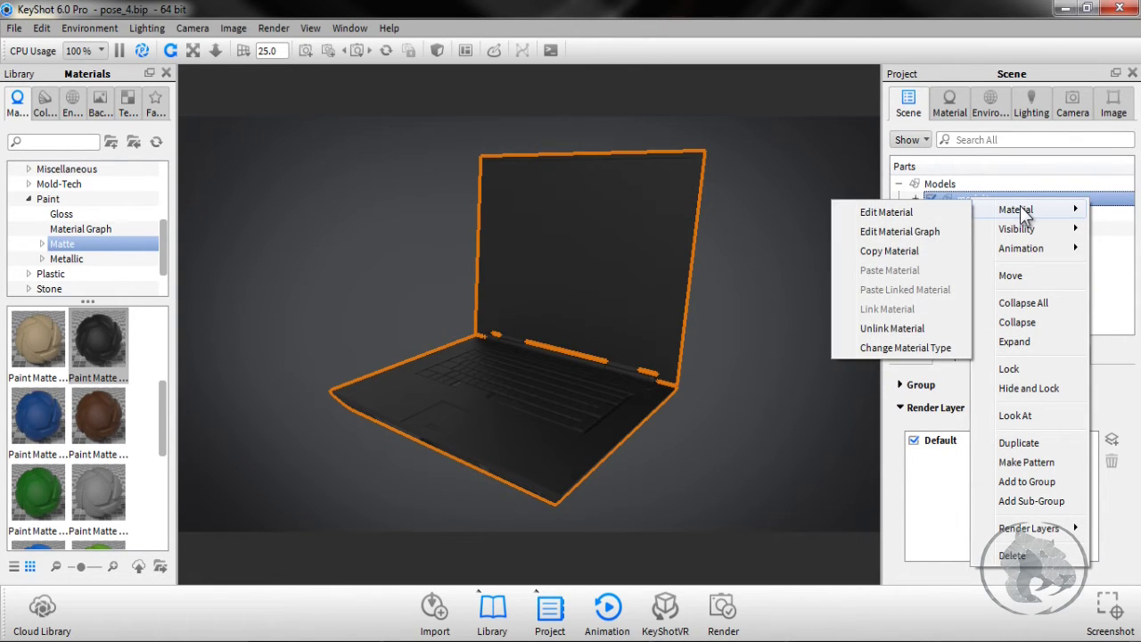
click(912, 329)
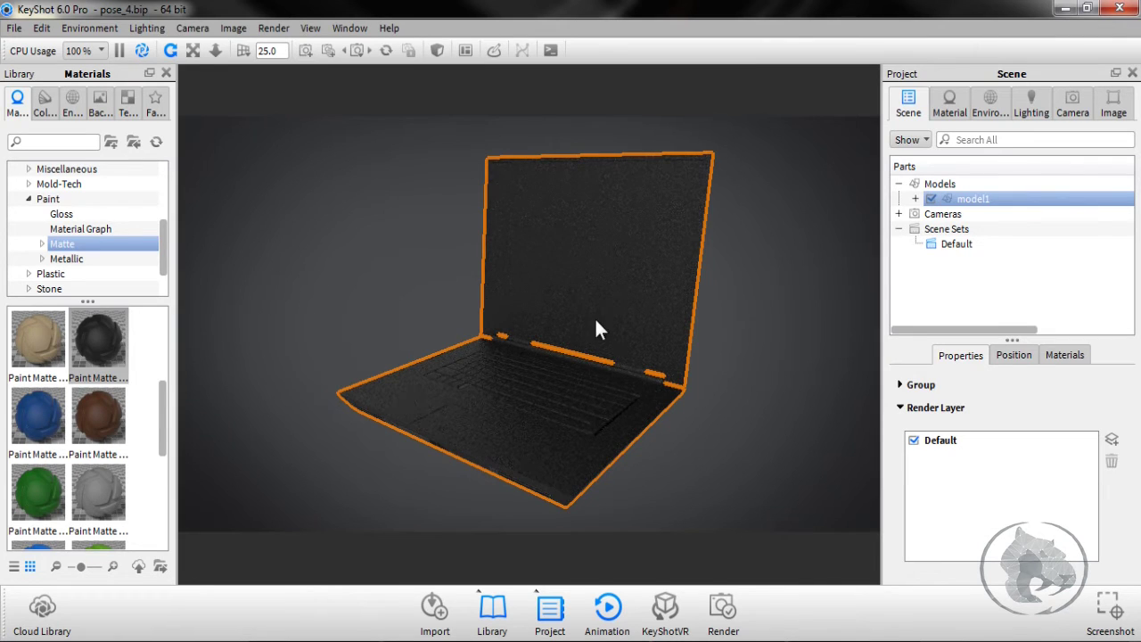
mouse_move(160, 427)
mouse_down()
mouse_move(166, 338)
mouse_move(158, 425)
mouse_up()
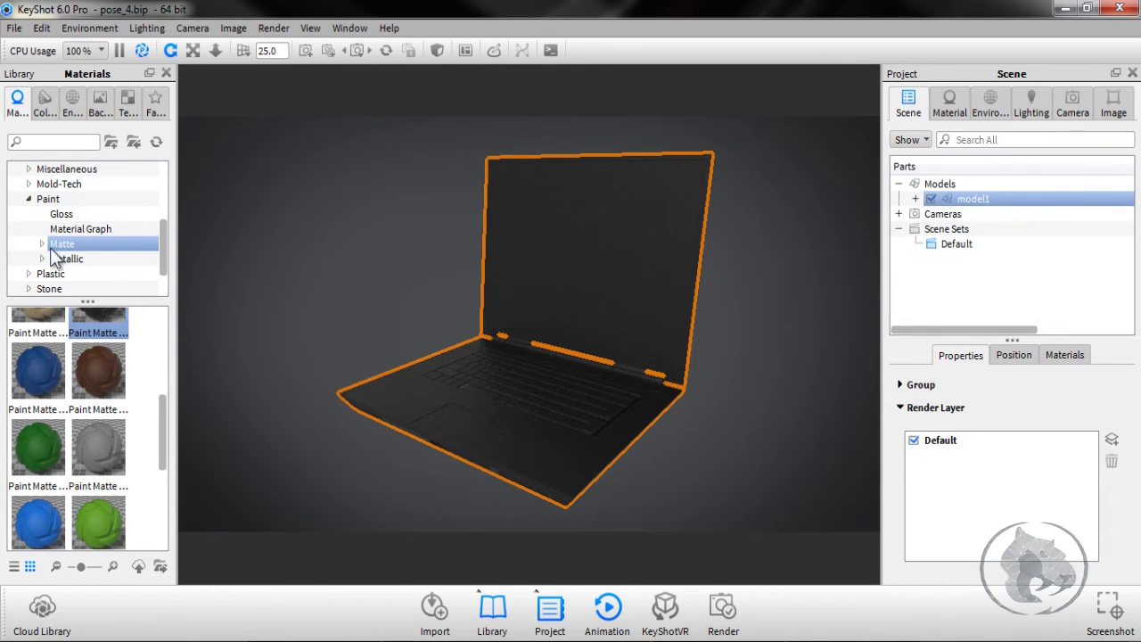
mouse_move(99, 440)
mouse_down()
mouse_move(279, 356)
mouse_move(698, 210)
mouse_move(950, 198)
mouse_up()
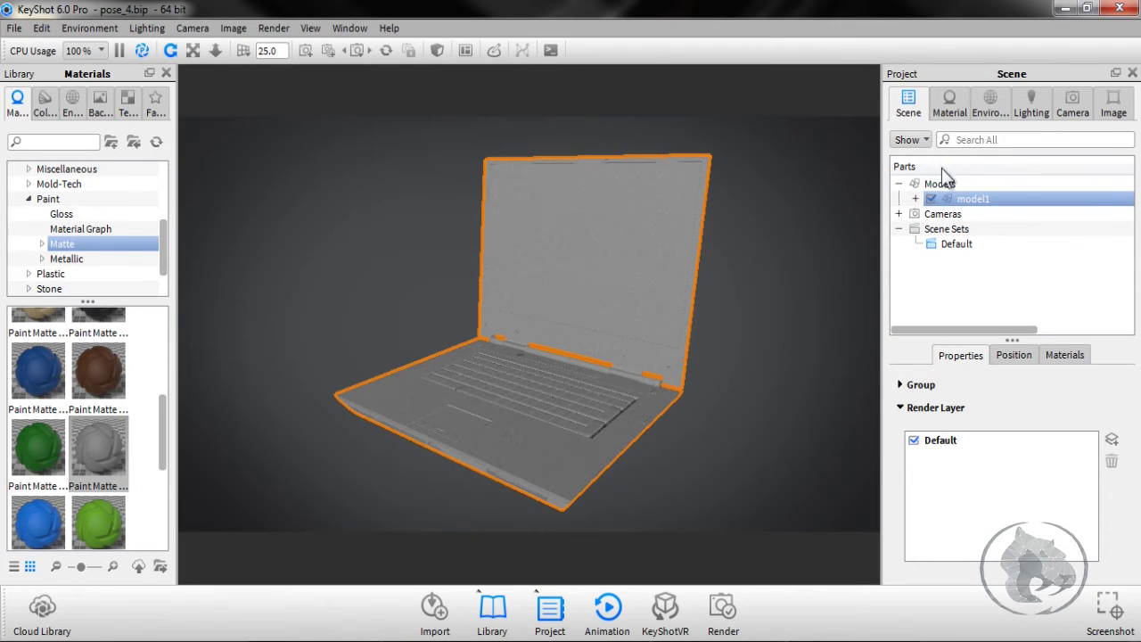
Load wireframe_2.png into the Color texture slot of Paint Matte Grey #7.
right_click(585, 245)
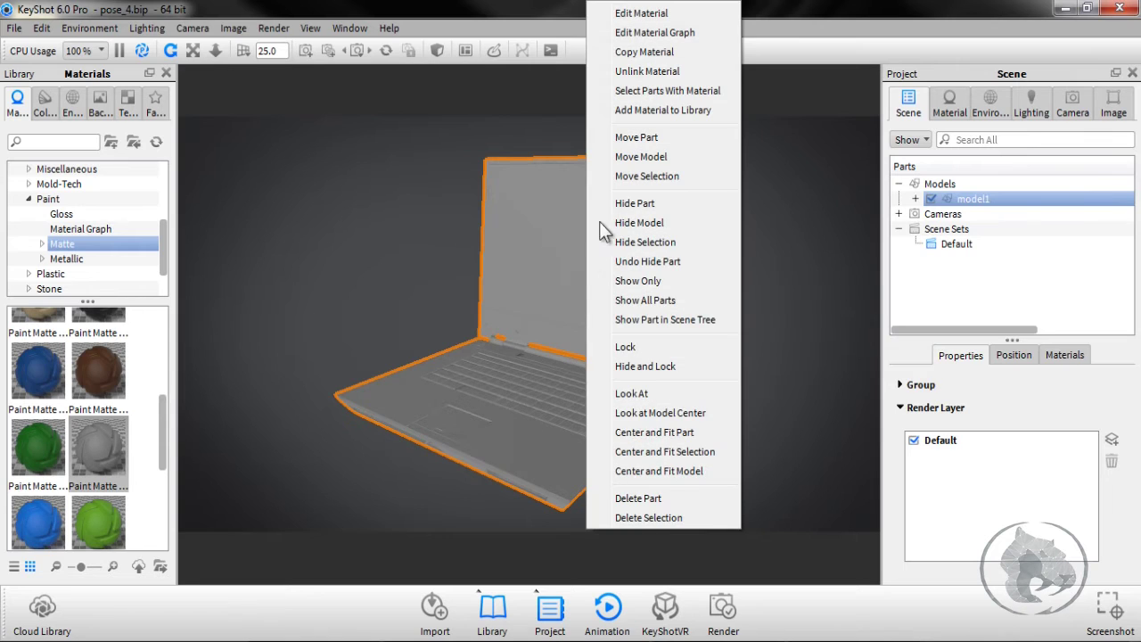
click(627, 14)
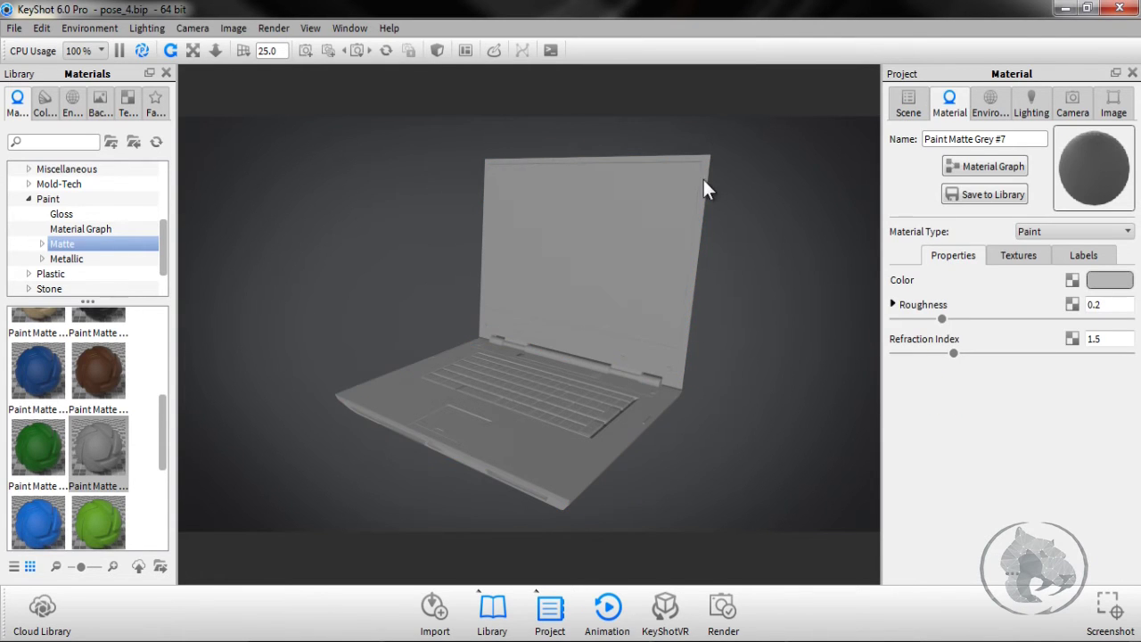
click(1018, 256)
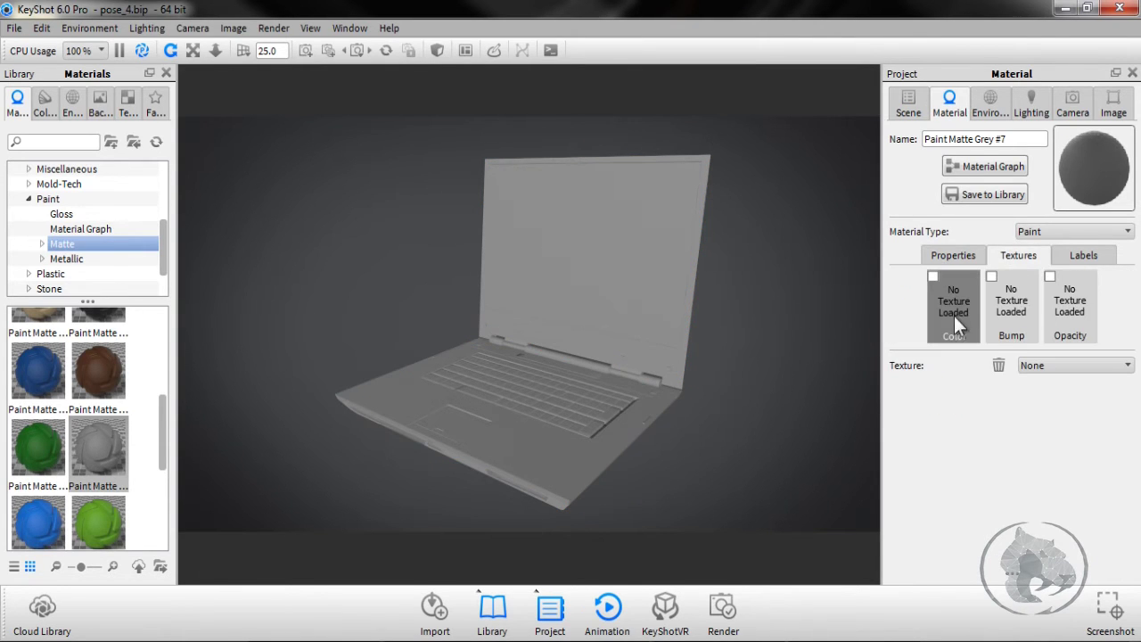
click(934, 277)
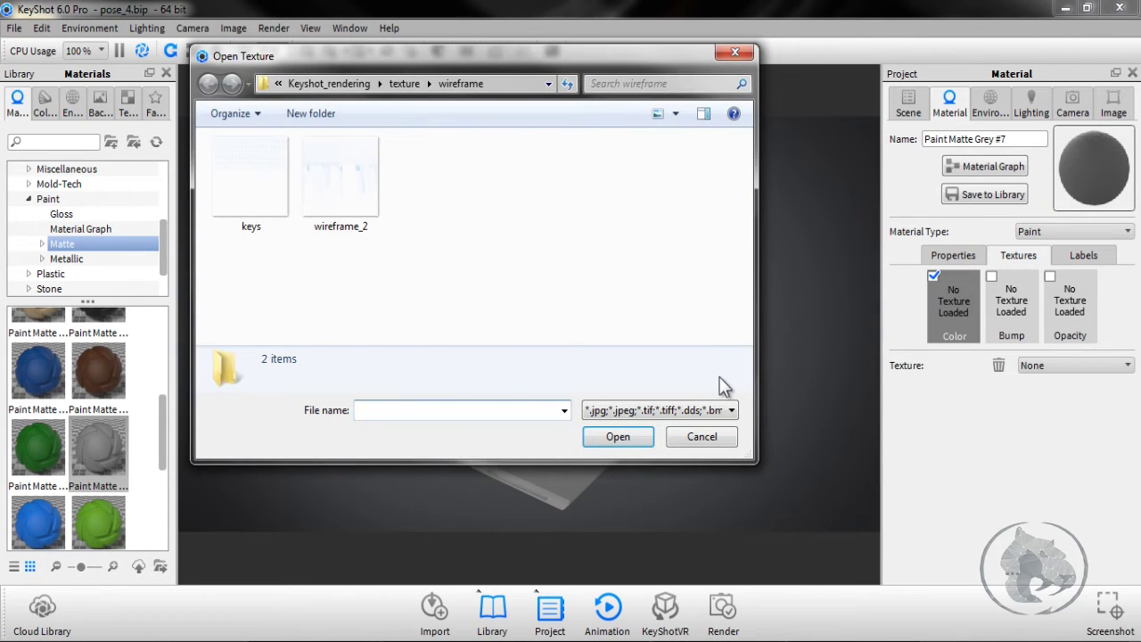
click(348, 181)
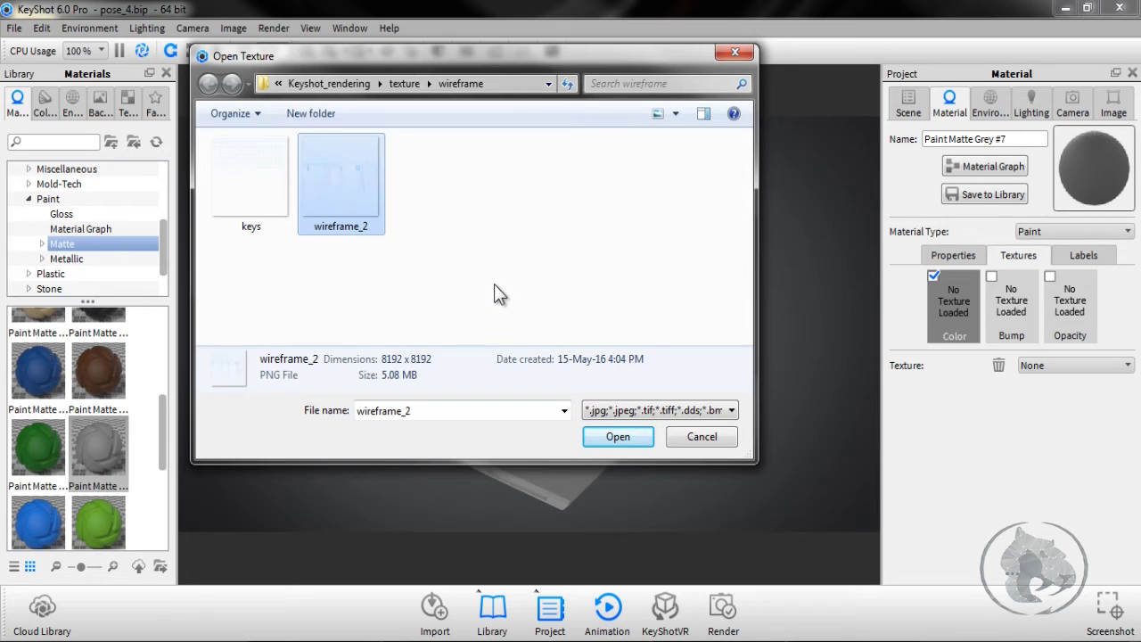
click(618, 437)
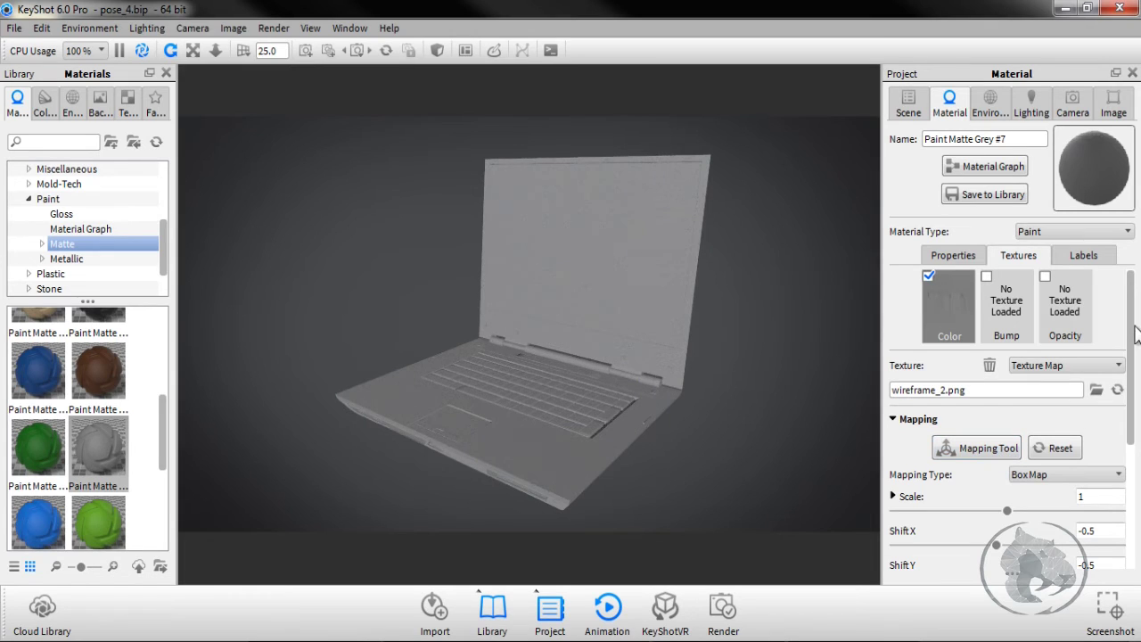
Set the wireframe texture Brightness to 5 and Mapping Type to UV Coordinates.
drag(1133, 369, 1134, 522)
drag(940, 527, 1125, 531)
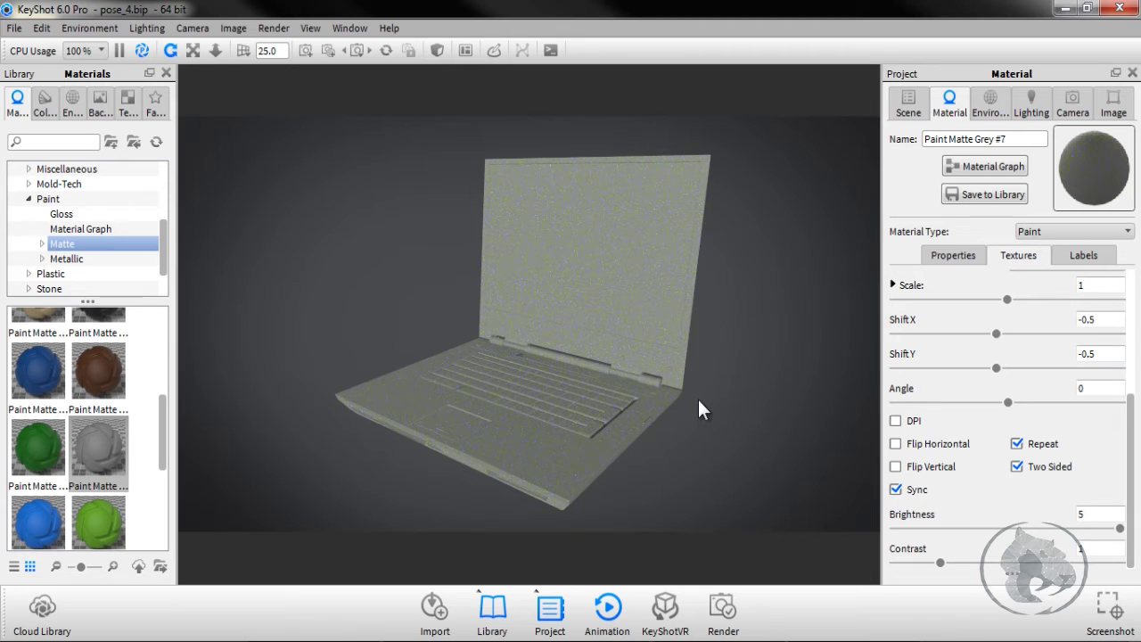
scroll(1074, 461, up, 3)
scroll(1075, 461, up, 2)
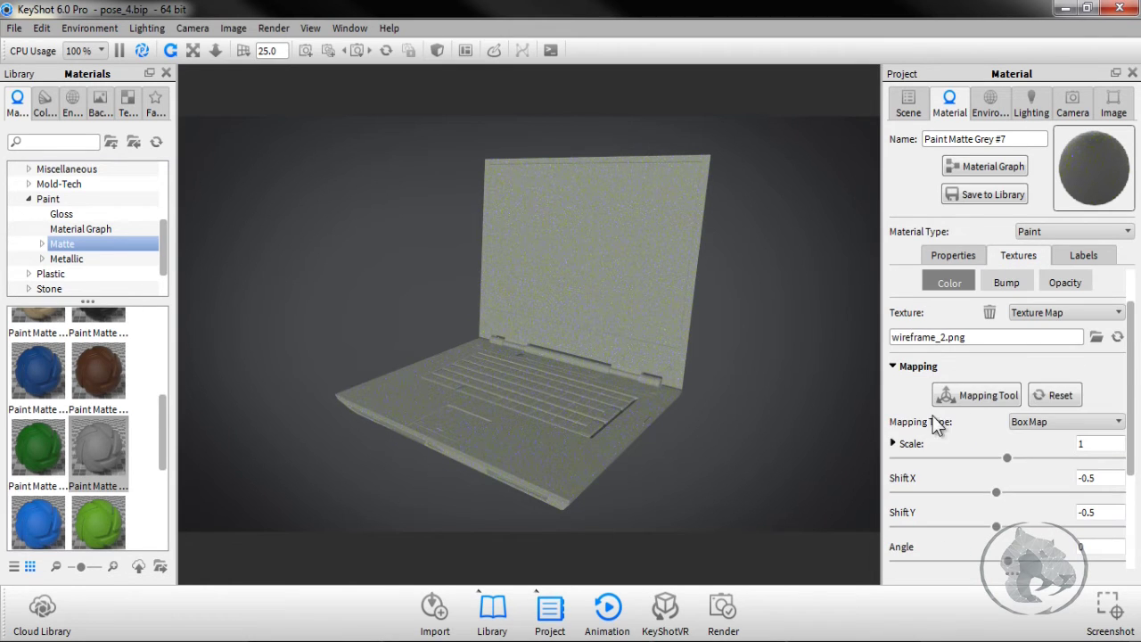
click(1037, 423)
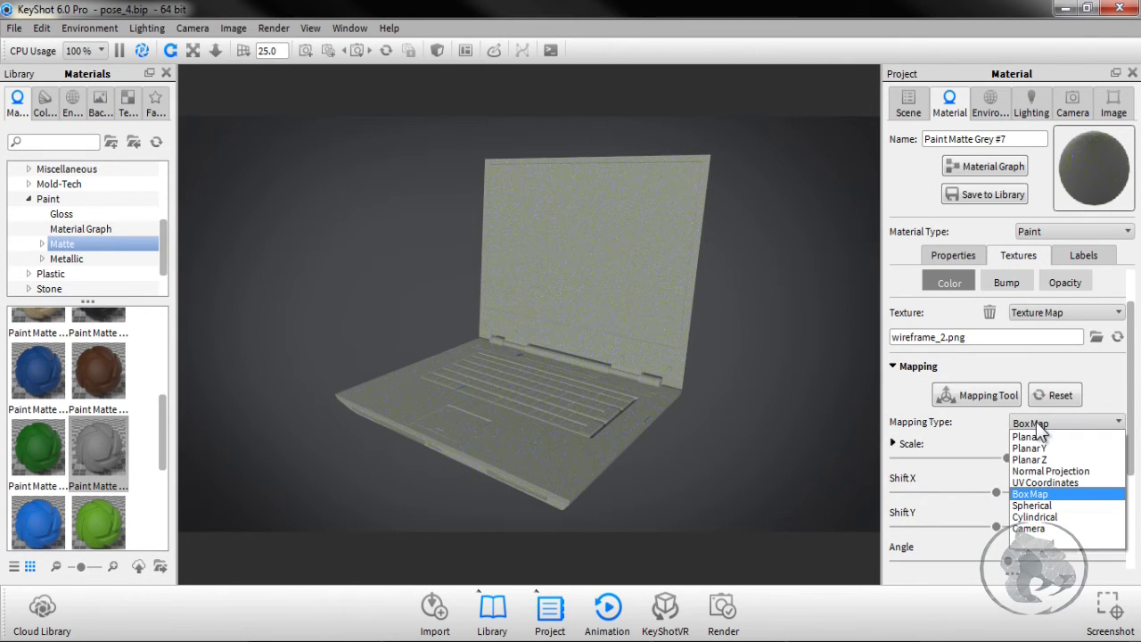
click(1042, 482)
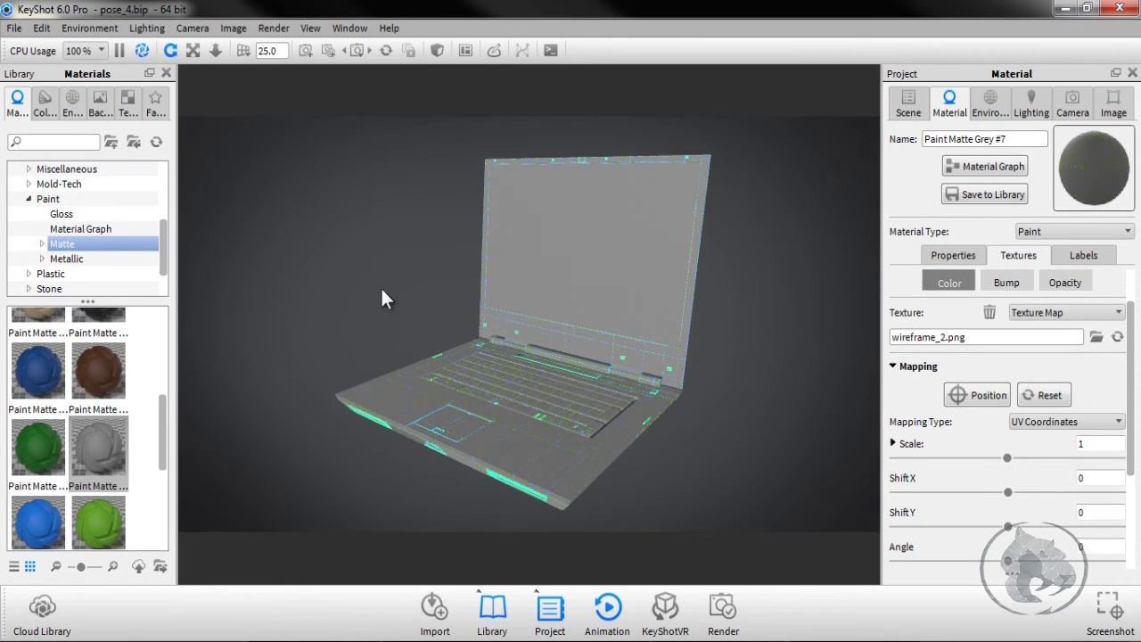
drag(692, 408, 532, 399)
Unlink the keyboard's material into Paint Matte Grey #8 and open its textures.
right_click(532, 399)
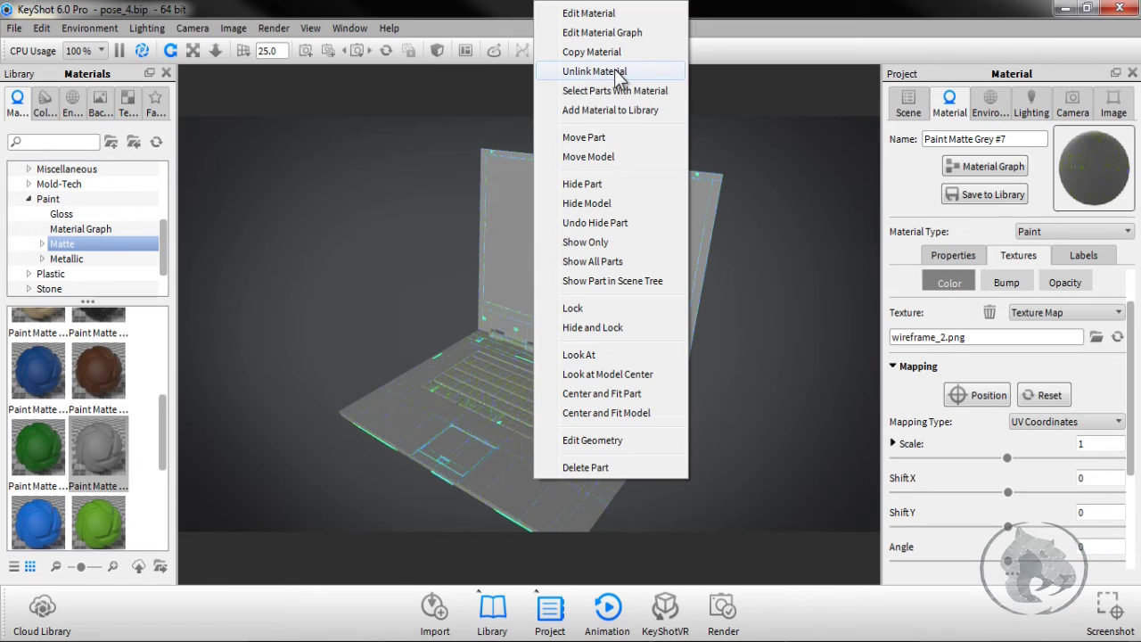
click(618, 77)
right_click(570, 400)
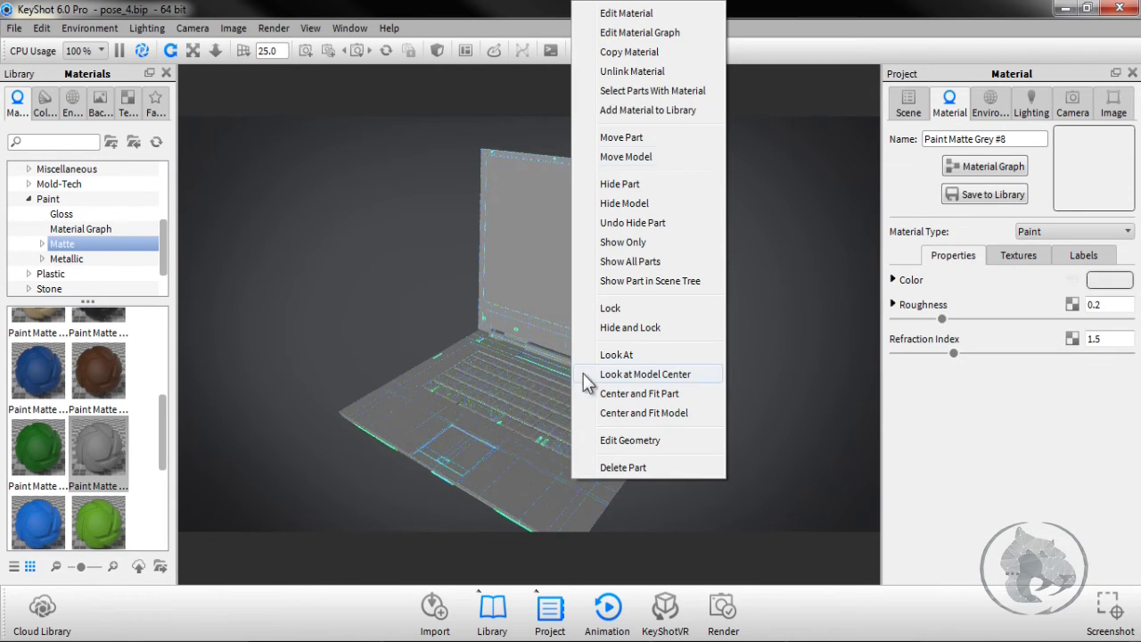
click(628, 15)
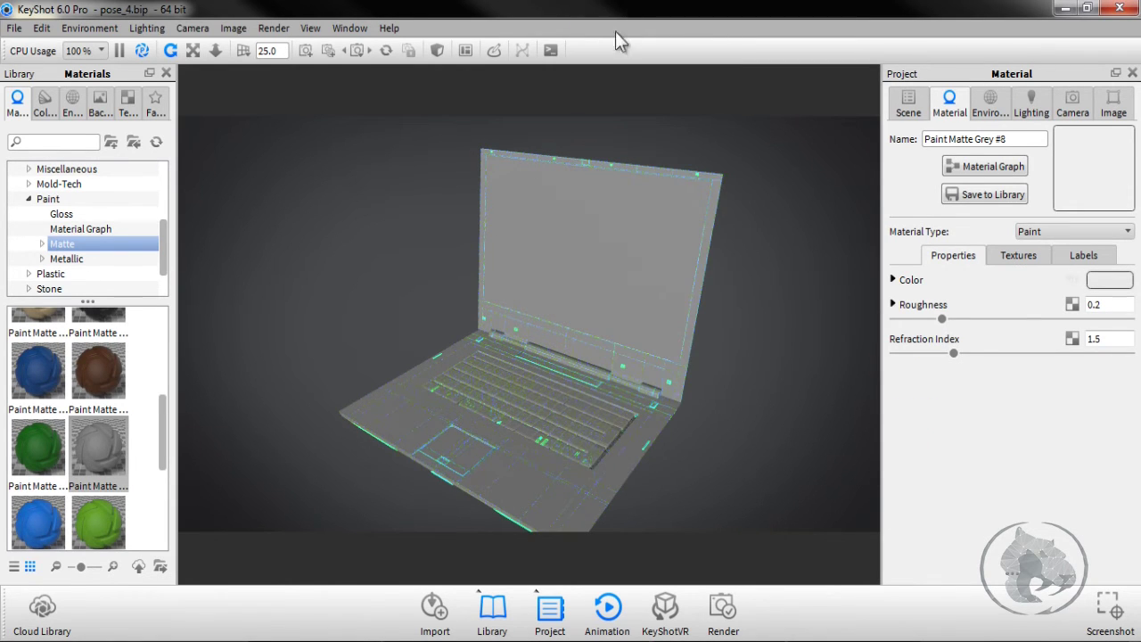
click(1022, 256)
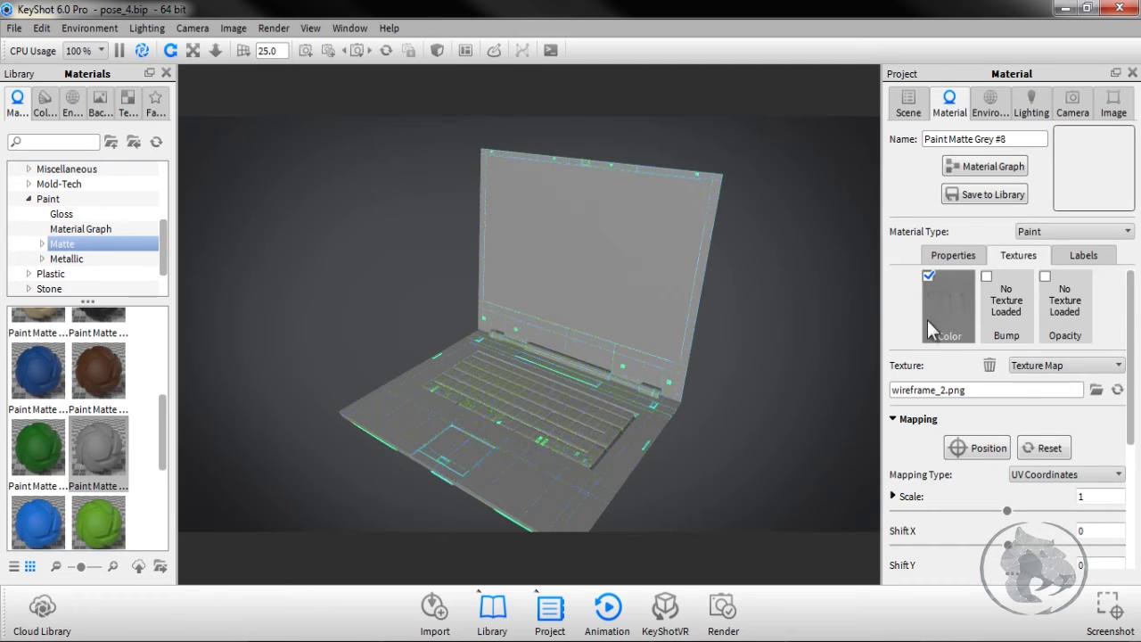
Load keys.png as the colour texture, keeping UV Coordinates mapping.
click(1096, 389)
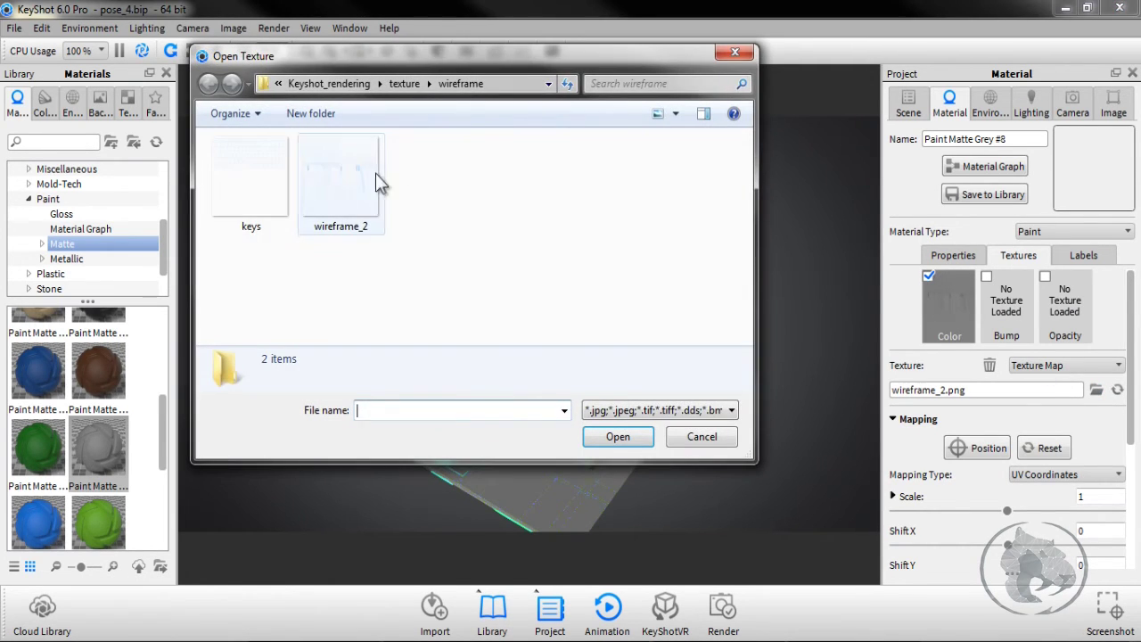
click(261, 180)
click(616, 436)
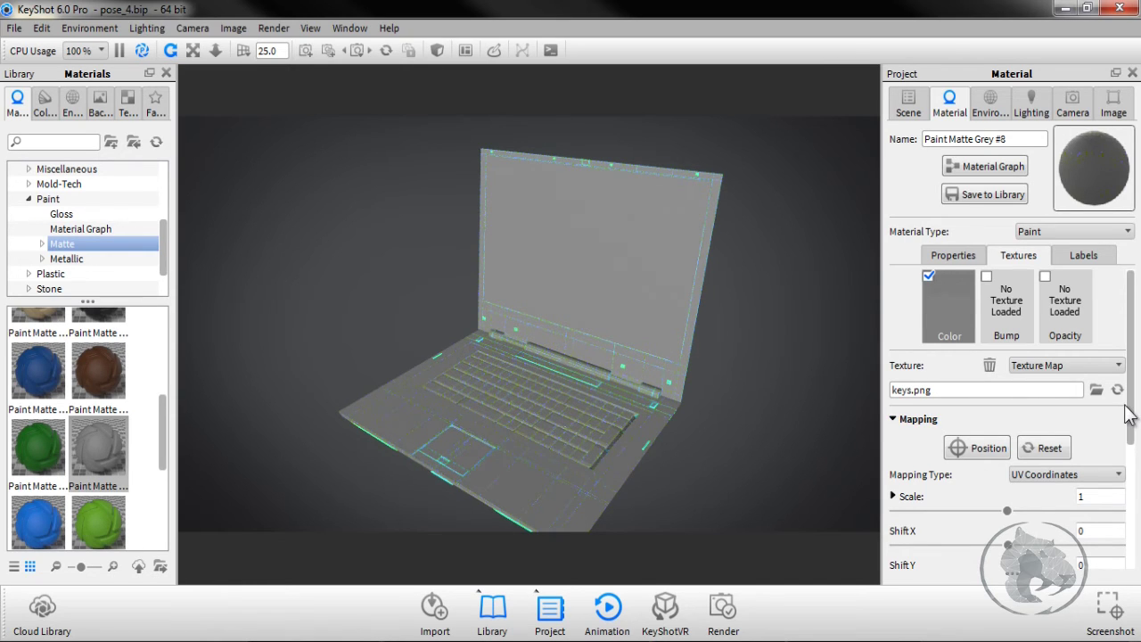
drag(1129, 412, 1134, 450)
click(1048, 419)
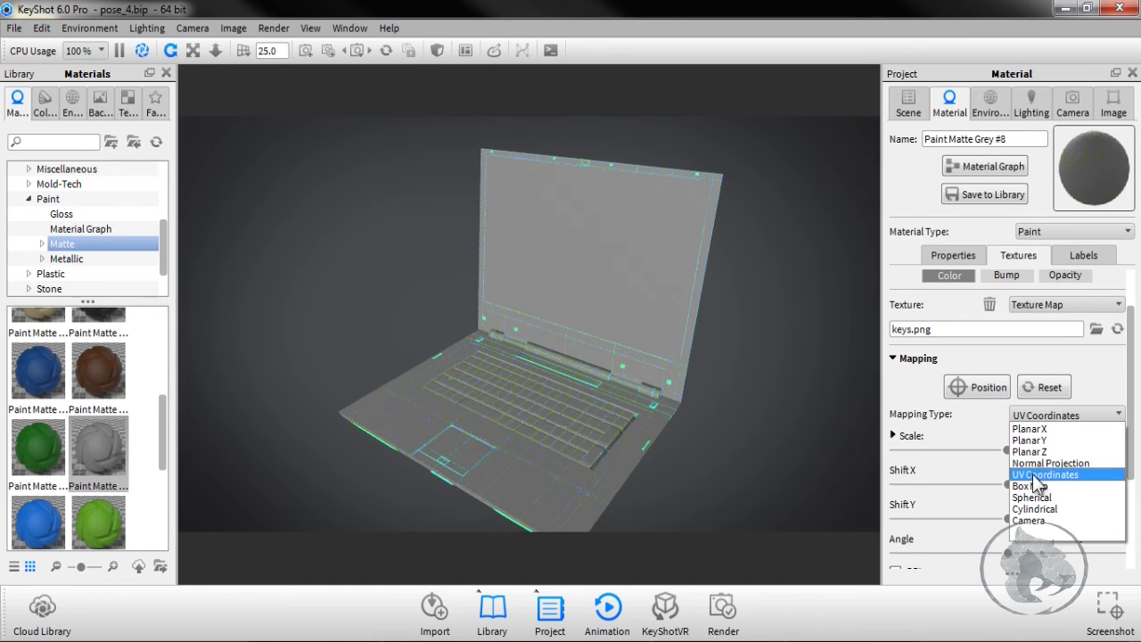
click(961, 465)
drag(864, 462, 769, 394)
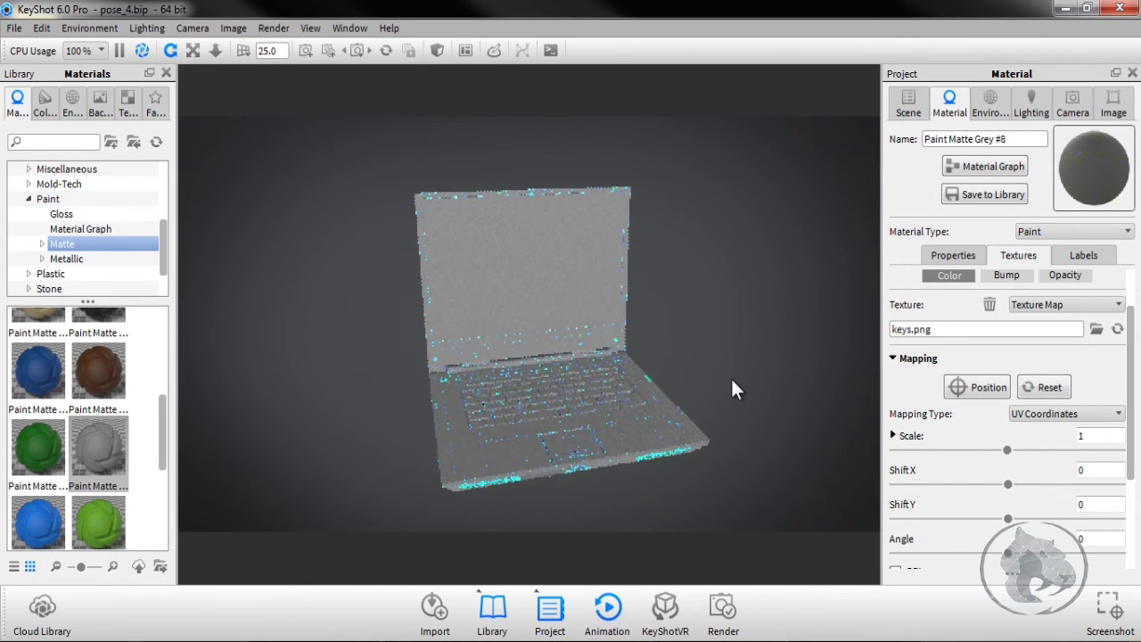
Apply the Product lighting preset and frame the laptop from the front.
click(147, 29)
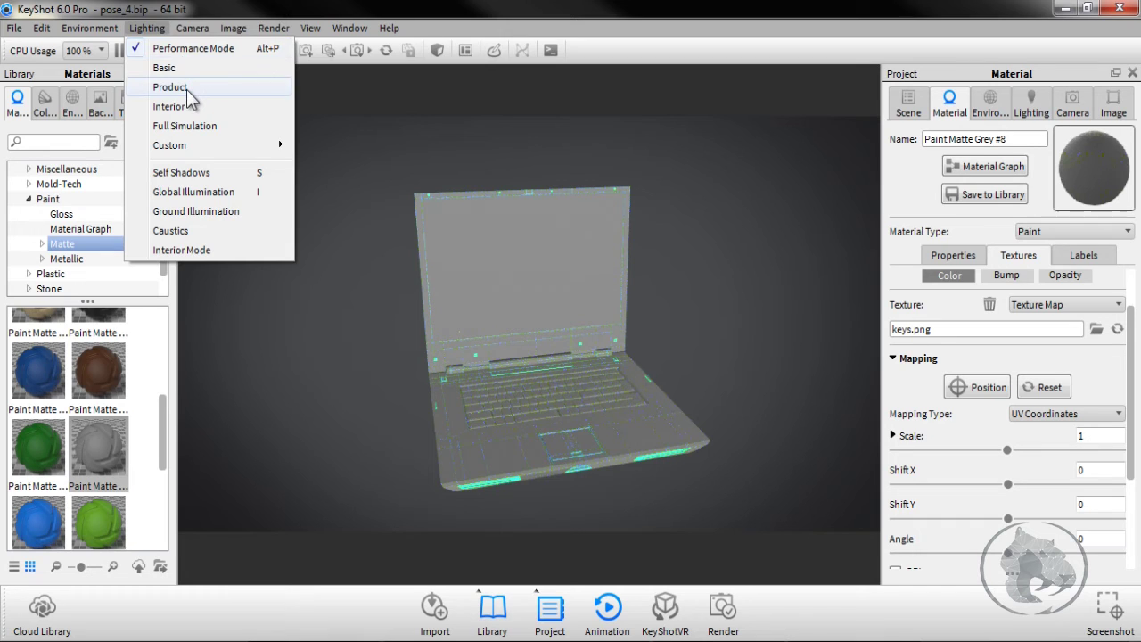
click(189, 88)
drag(596, 318, 819, 305)
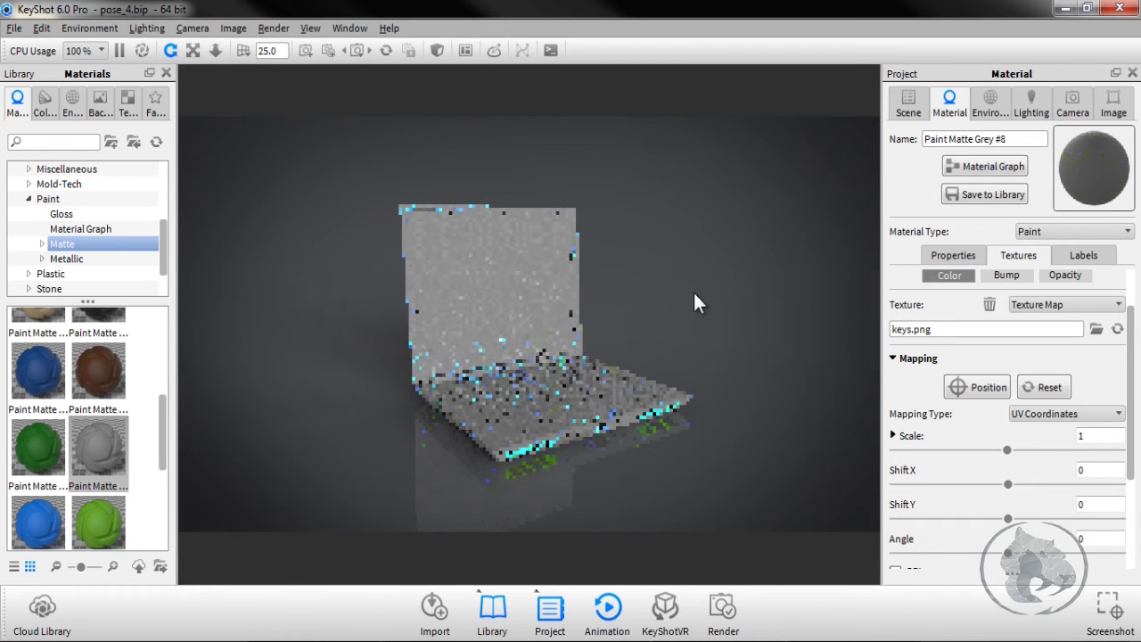
scroll(725, 302, up, 2)
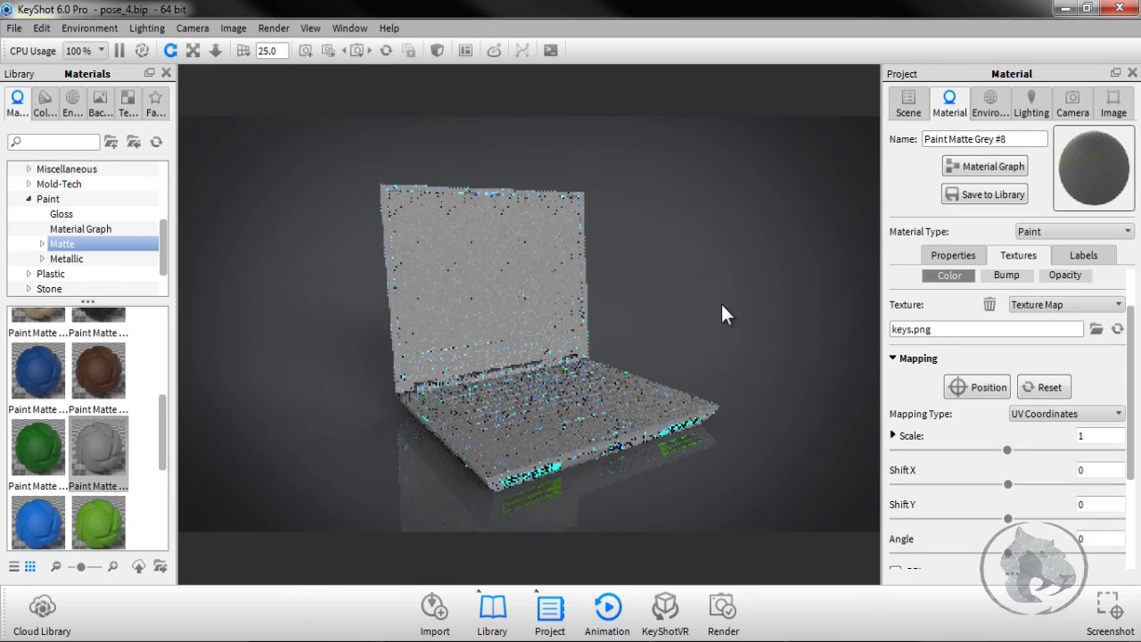